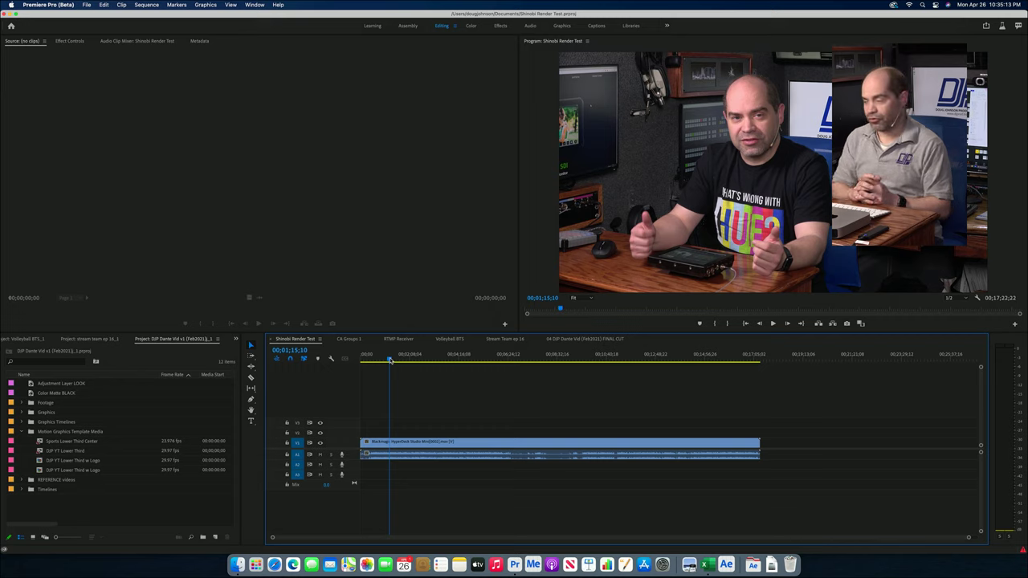
Open the export settings for the Shinobi Render Test sequence and choose the YouTube 2160p 4K Ultra HD preset for H.264.
{"action": "left_click", "coordinate": [437, 361]}
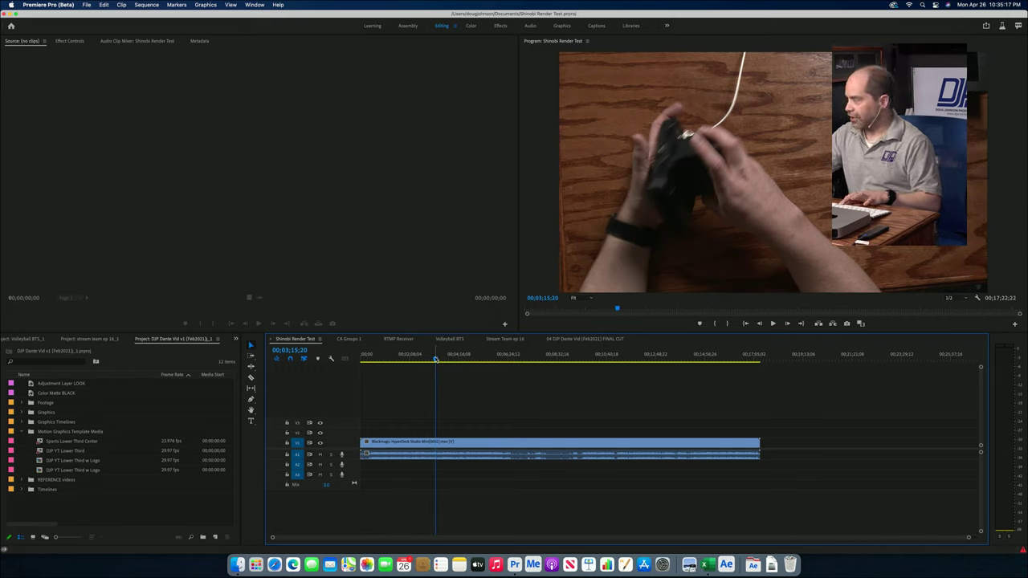
{"action": "key", "text": "super+m"}
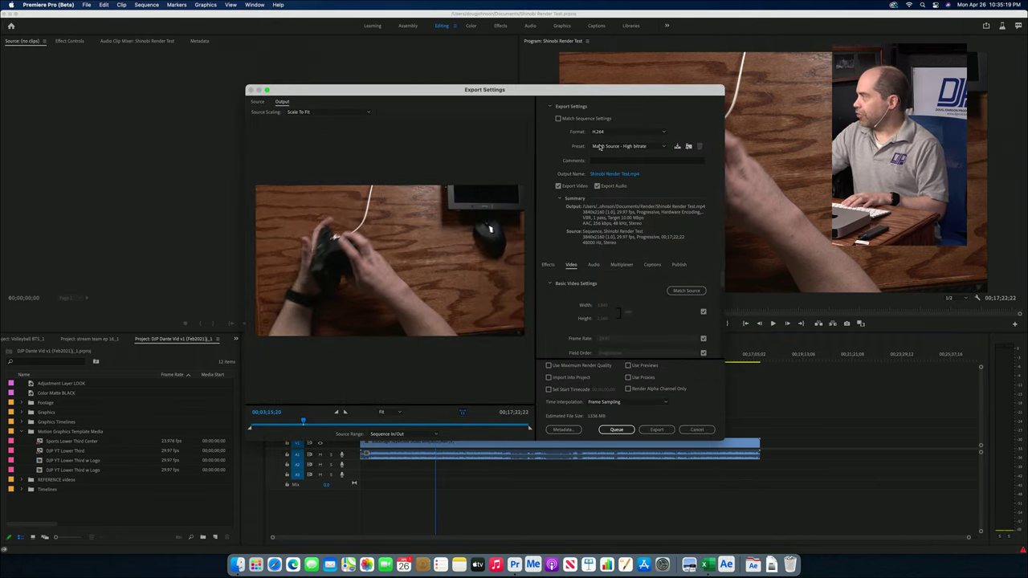
{"action": "left_click", "coordinate": [613, 146]}
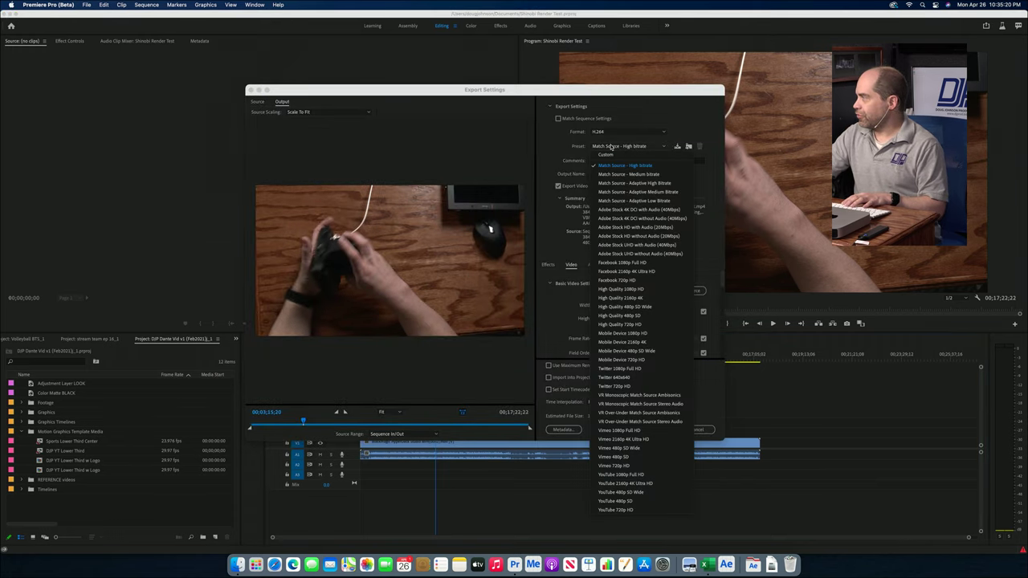
{"action": "left_click", "coordinate": [635, 484]}
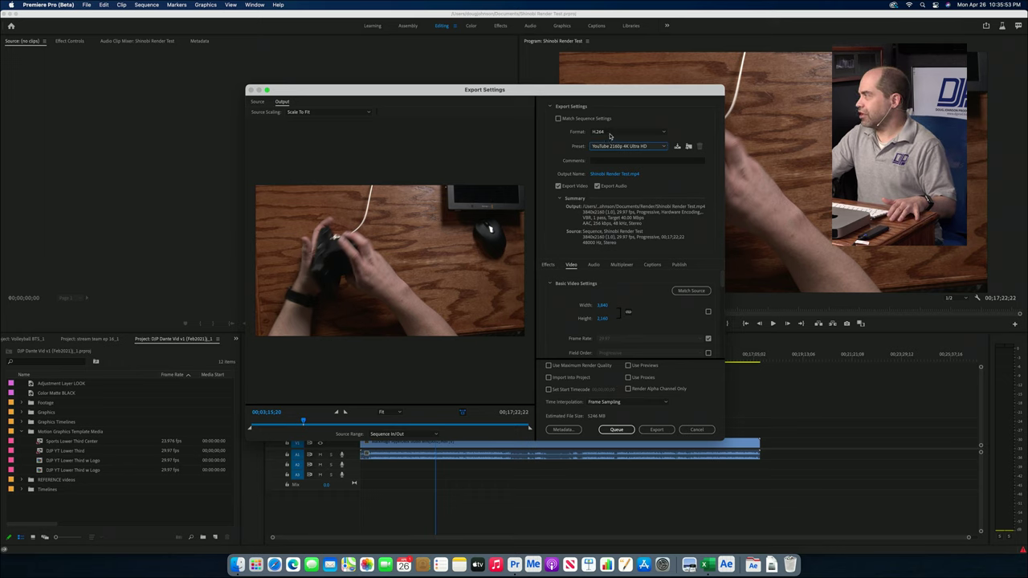
Set the export format to HEVC (H.265) with the 4K UHD preset.
{"action": "left_click", "coordinate": [610, 135]}
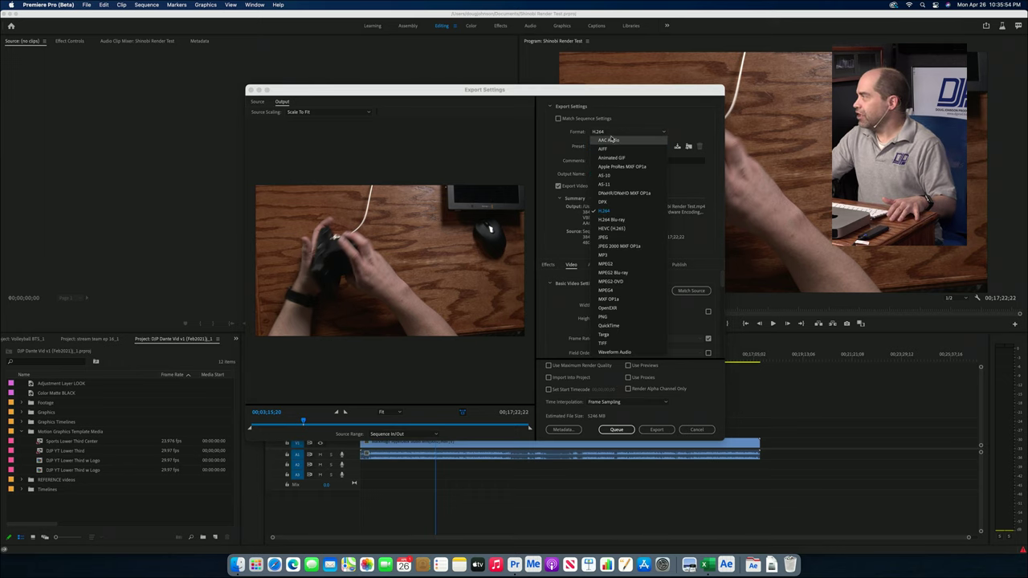
{"action": "left_click", "coordinate": [624, 229]}
{"action": "left_click", "coordinate": [619, 148]}
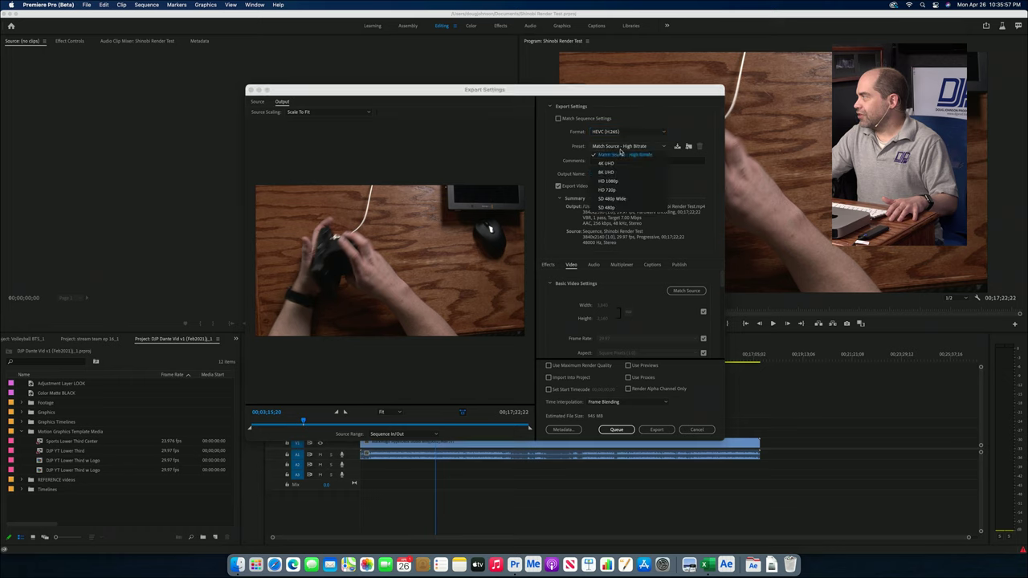
{"action": "left_click", "coordinate": [620, 164]}
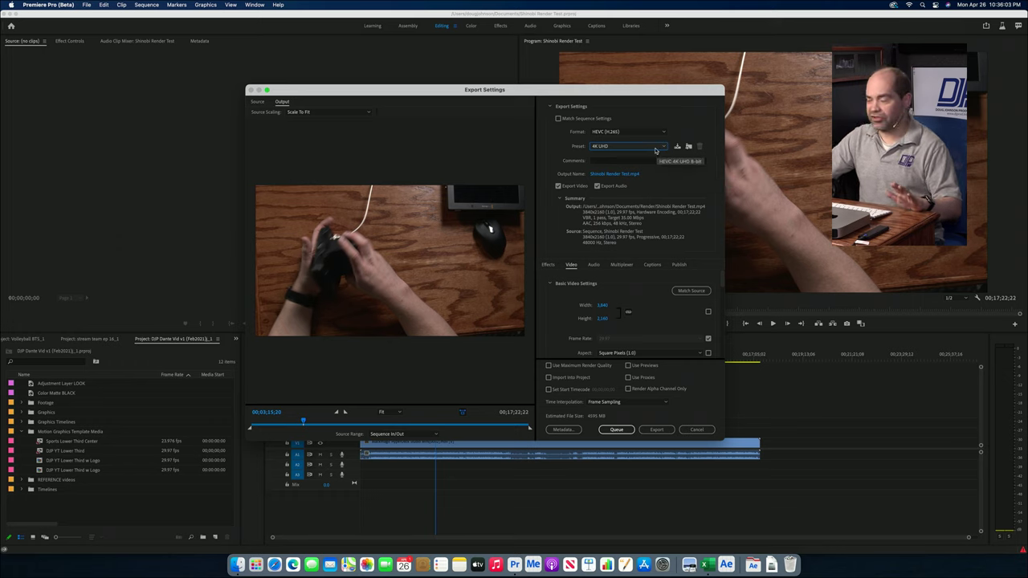
Set the export format to QuickTime with the Apple ProRes 422 preset, and cancel the export.
{"action": "left_click", "coordinate": [612, 132]}
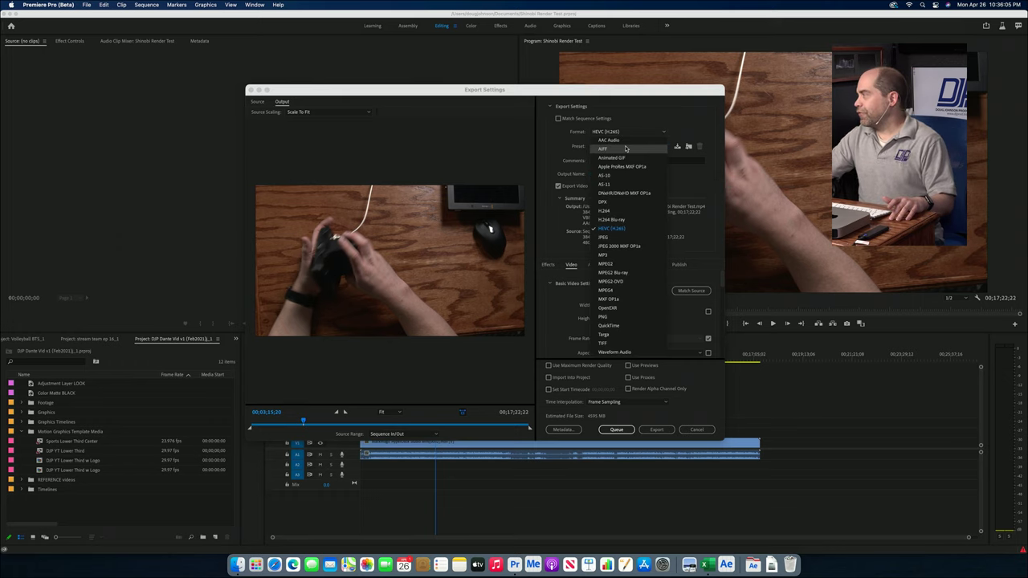
{"action": "left_click", "coordinate": [614, 326]}
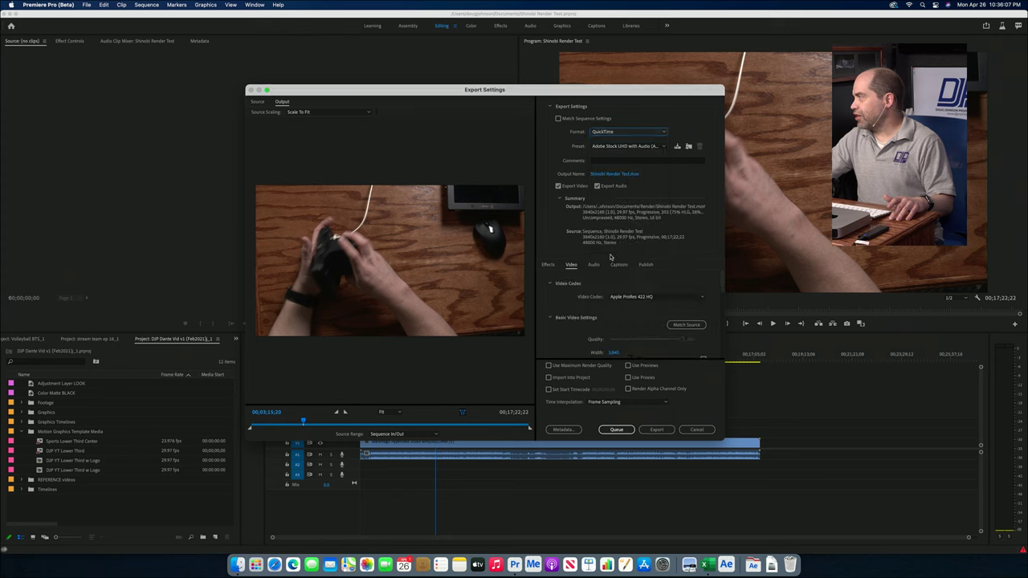
{"action": "left_click", "coordinate": [617, 149]}
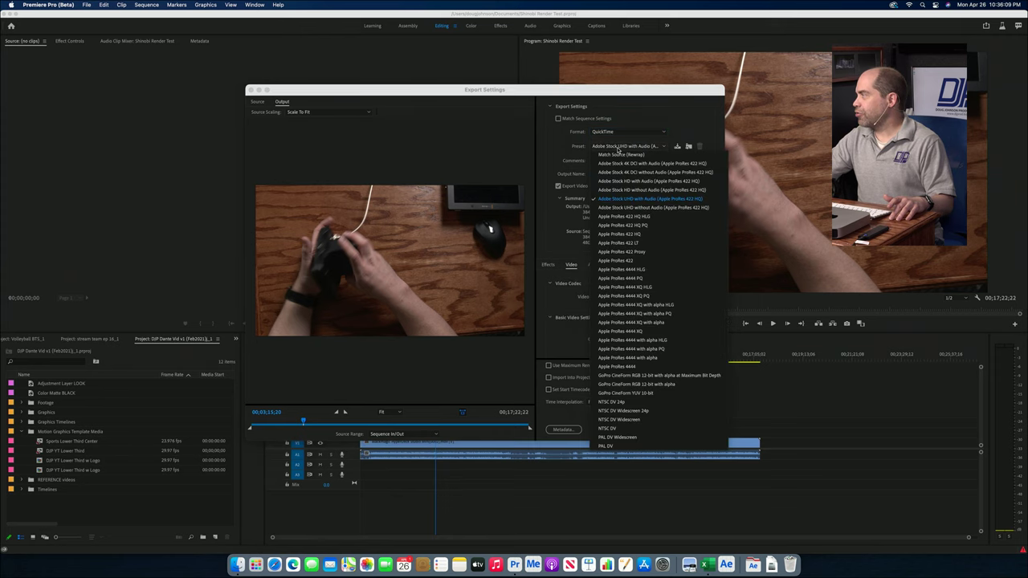
{"action": "left_click", "coordinate": [633, 261]}
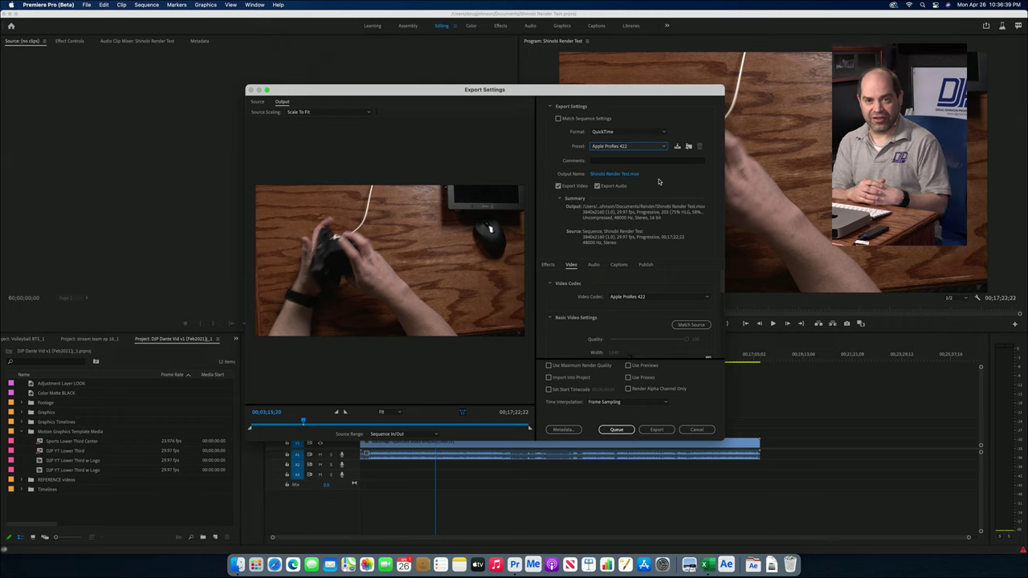
{"action": "left_click", "coordinate": [692, 434]}
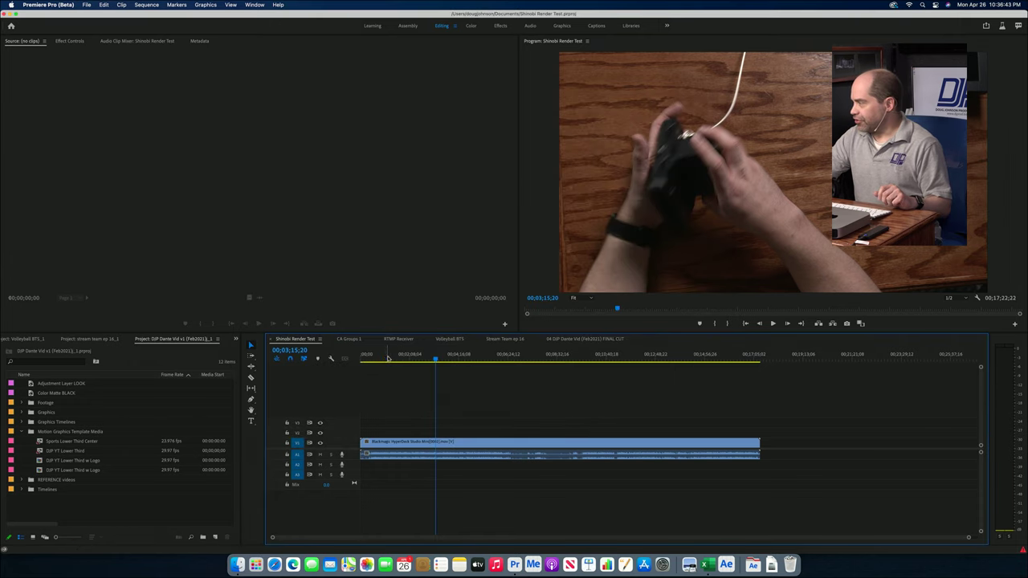
Preview the Shinobi Render Test footage at about two minutes, and examine the machine labels in Excel's Shinobi Raw Footage Transcode Test chart.
{"action": "left_click", "coordinate": [505, 357]}
{"action": "left_click", "coordinate": [408, 357]}
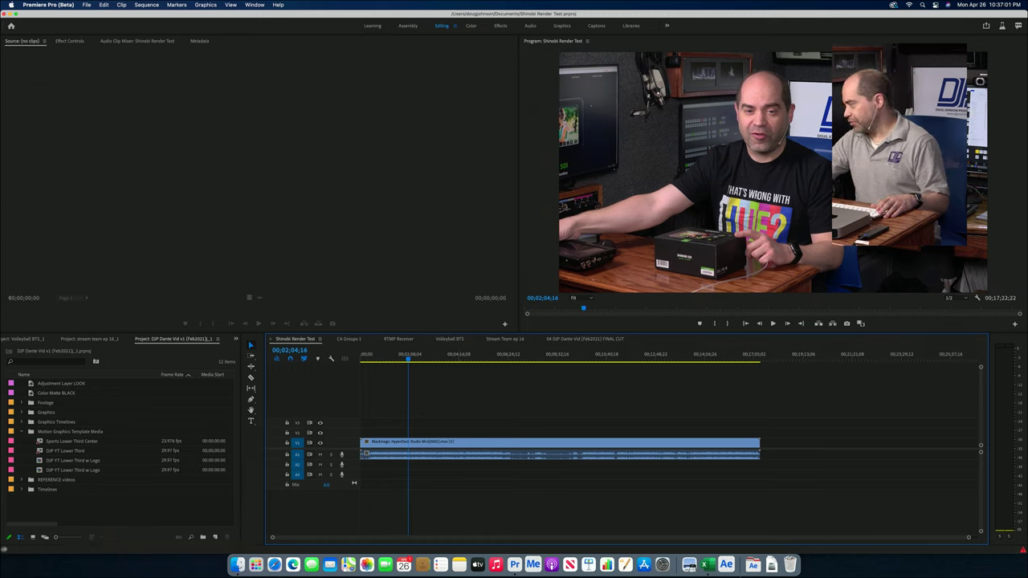
{"action": "left_click", "coordinate": [706, 564]}
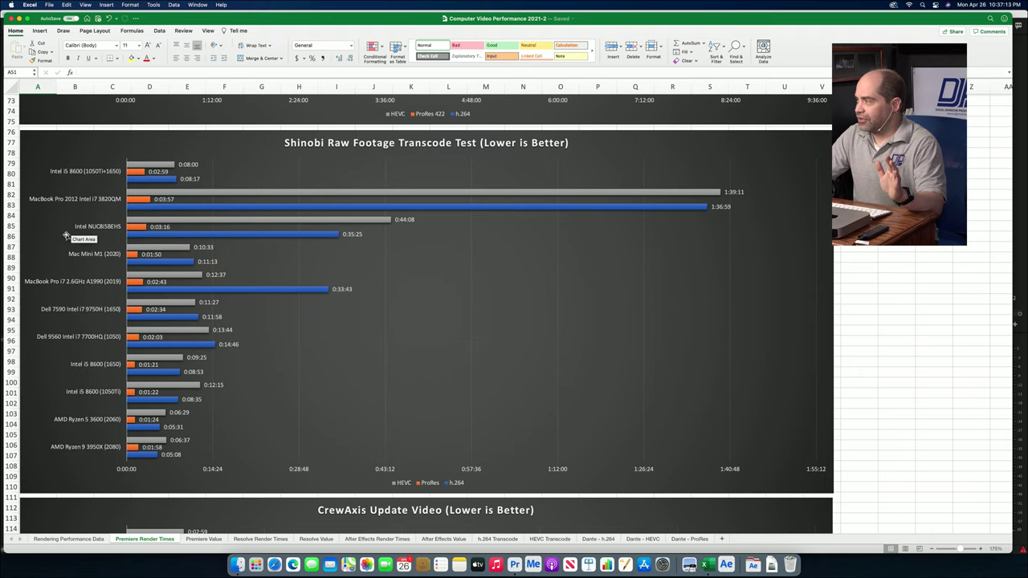
{"action": "left_click", "coordinate": [88, 254]}
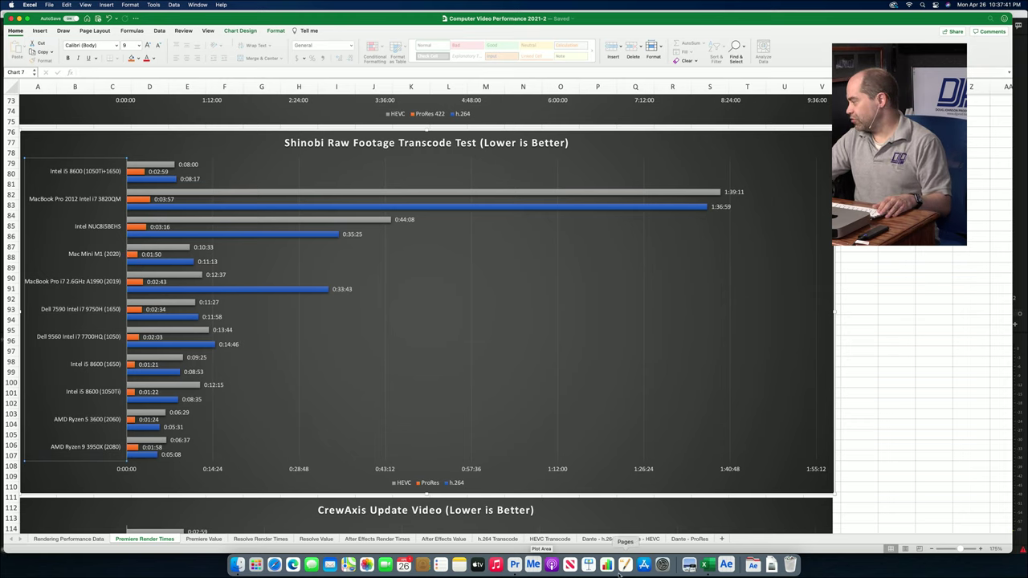
Switch back to Premiere Pro and go to the end of the Shinobi Render Test sequence.
{"action": "left_click", "coordinate": [515, 564]}
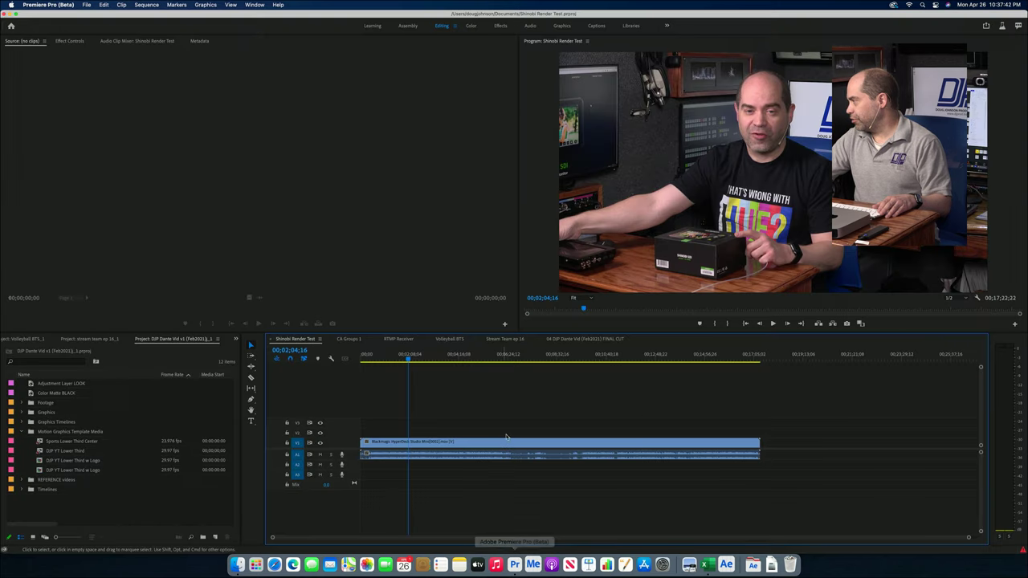
{"action": "left_click", "coordinate": [742, 359]}
{"action": "key", "text": "End"}
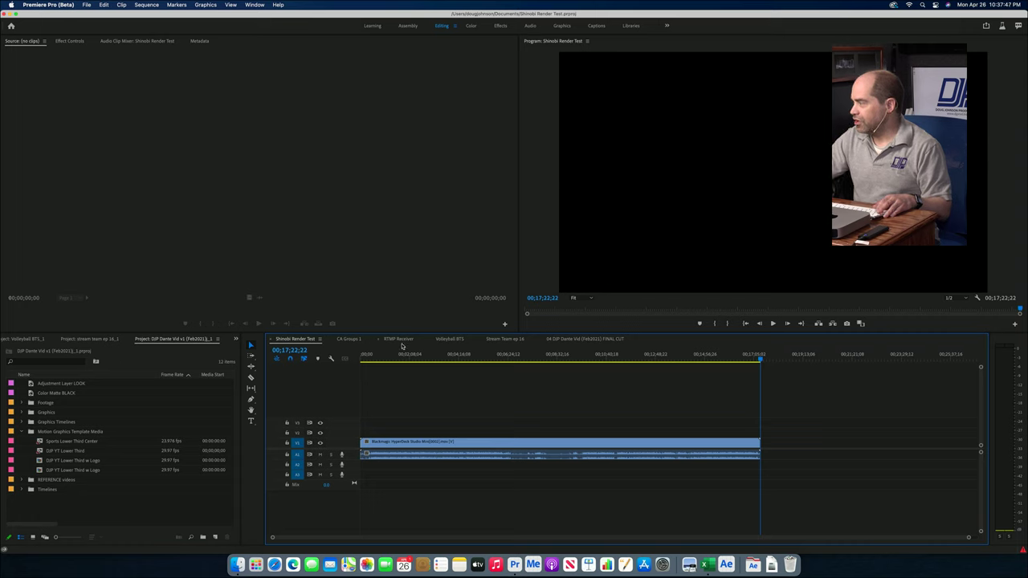
Switch to Excel and inspect the Mac Mini M1's HEVC, h.264 and ProRes times in the Shinobi Raw Footage Transcode Test chart.
{"action": "key", "text": "super+Tab"}
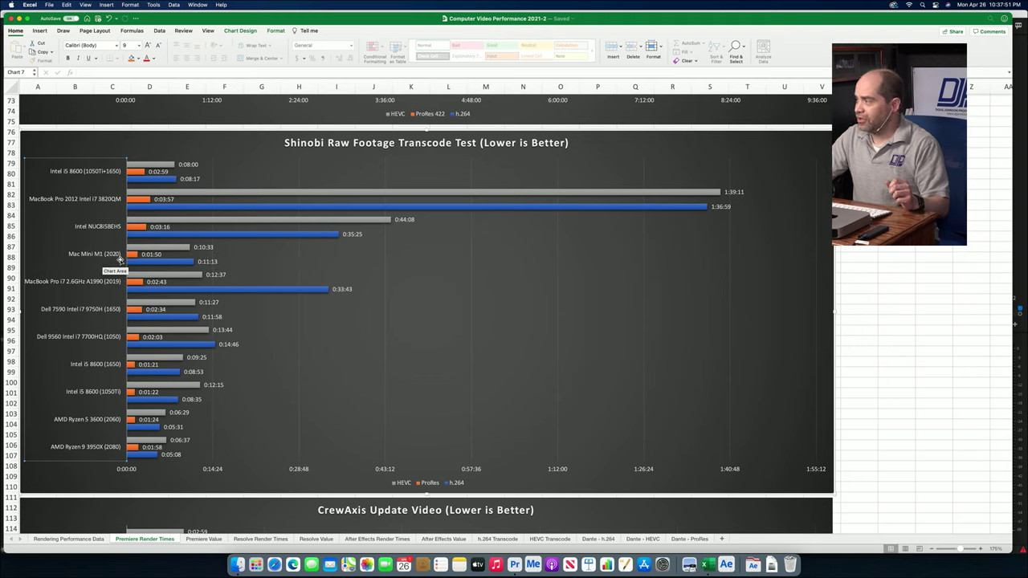
{"action": "left_click", "coordinate": [180, 248]}
{"action": "mouse_move", "coordinate": [194, 266]}
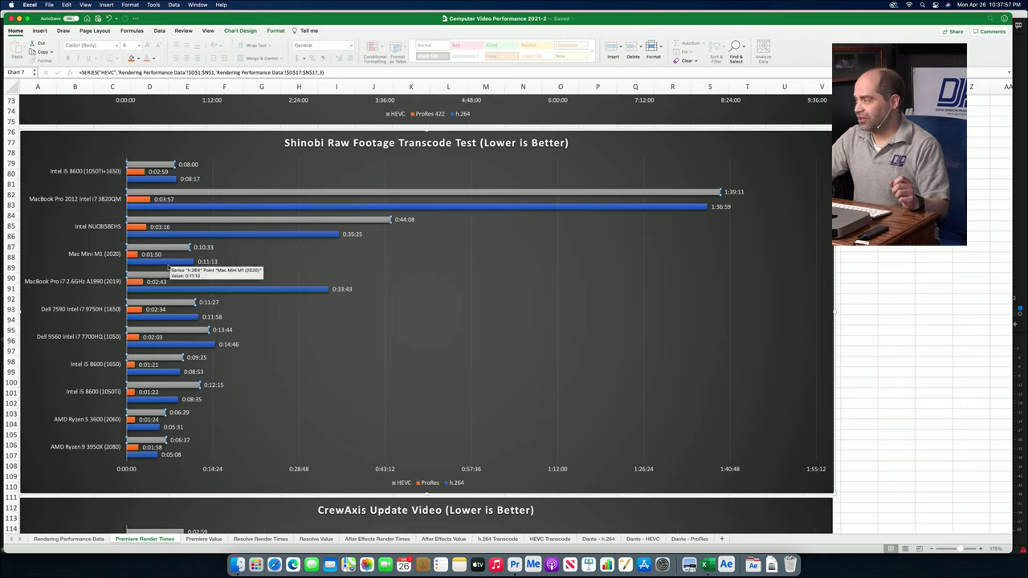
{"action": "left_click", "coordinate": [179, 264]}
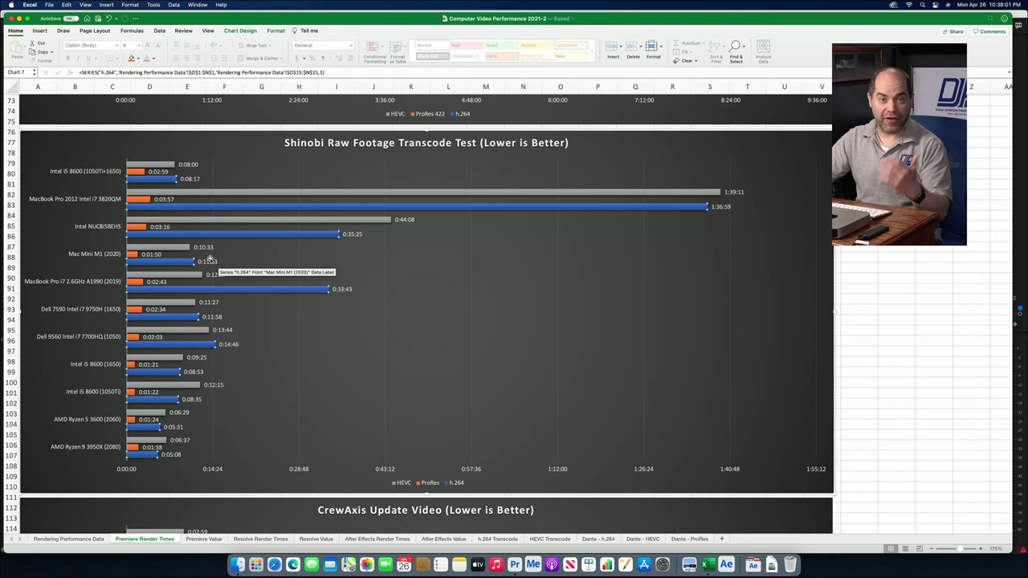
{"action": "left_click", "coordinate": [135, 256]}
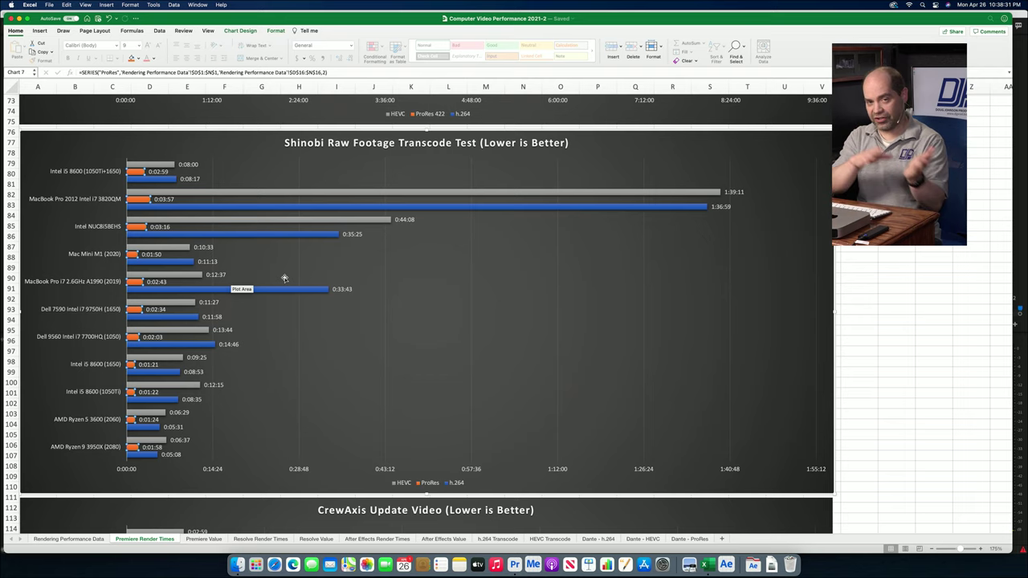
{"action": "left_click", "coordinate": [215, 424]}
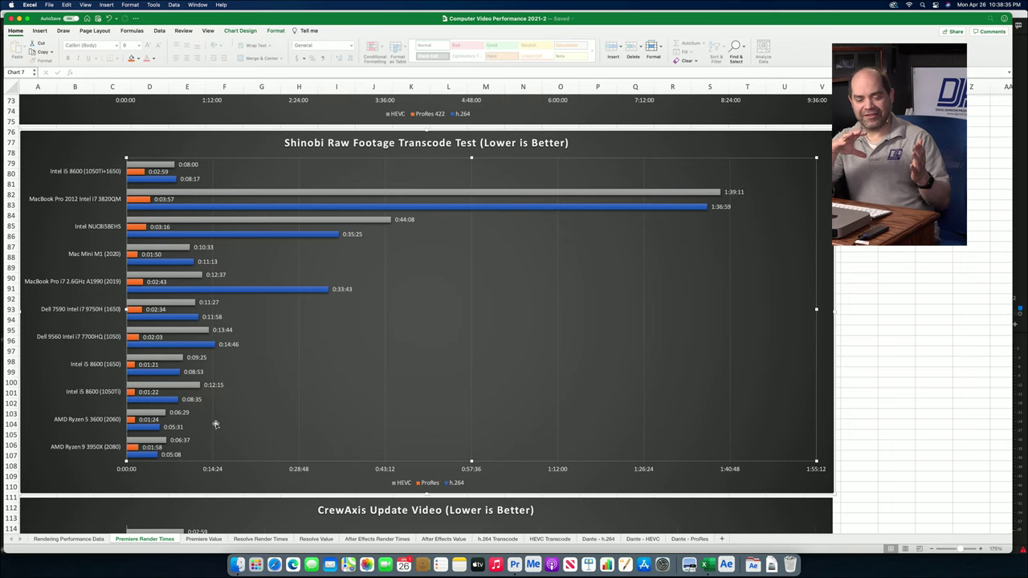
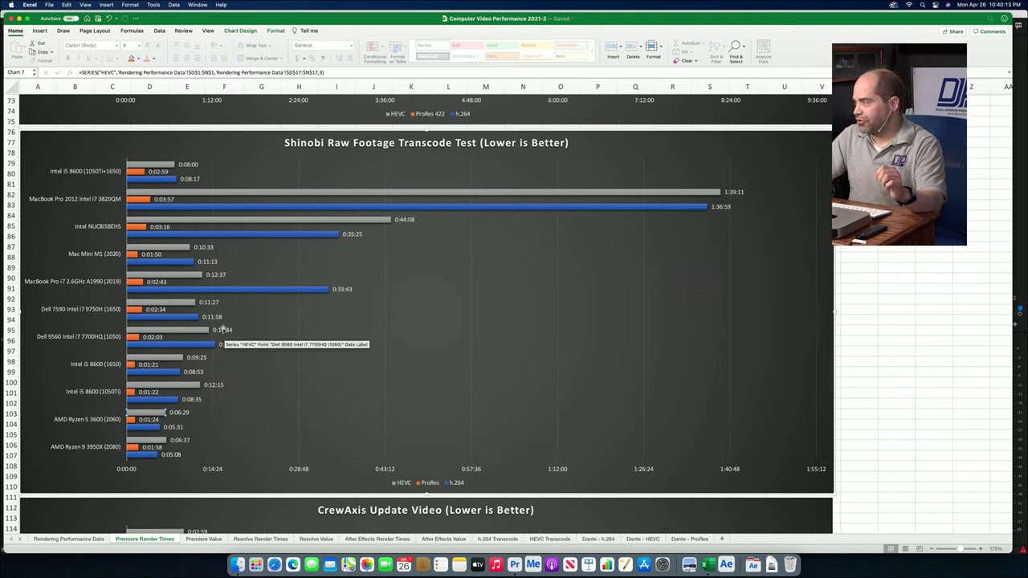
Compare the h.264 bars of the Mac Mini M1 and AMD Ryzen 5 3600, and bring up the CrewAxis Update Video chart.
{"action": "left_click", "coordinate": [200, 235]}
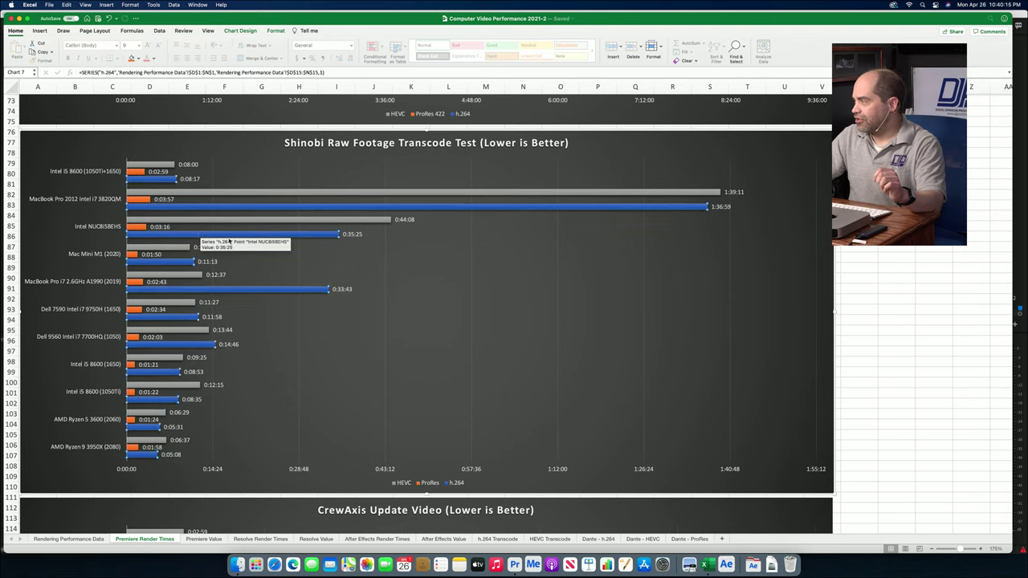
{"action": "left_click", "coordinate": [166, 263]}
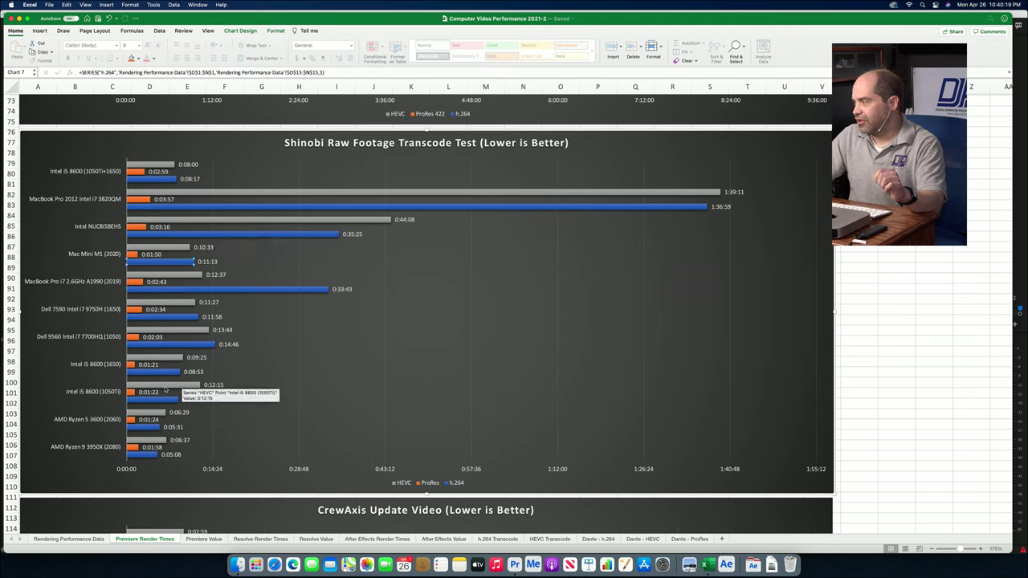
{"action": "left_click", "coordinate": [149, 431]}
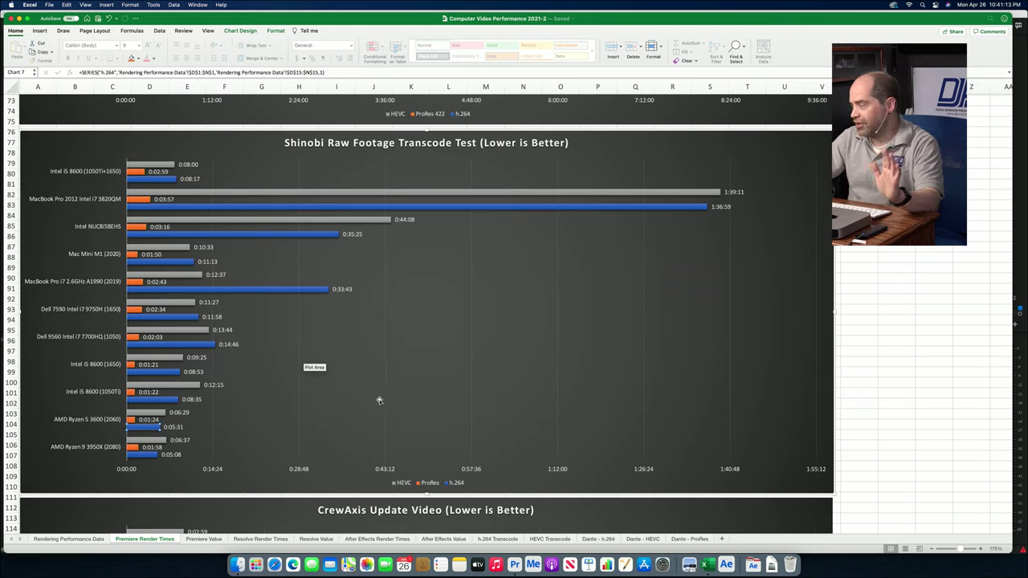
{"action": "scroll", "coordinate": [419, 440], "scroll_direction": "down", "scroll_amount": 5}
{"action": "scroll", "coordinate": [418, 440], "scroll_direction": "down", "scroll_amount": 5}
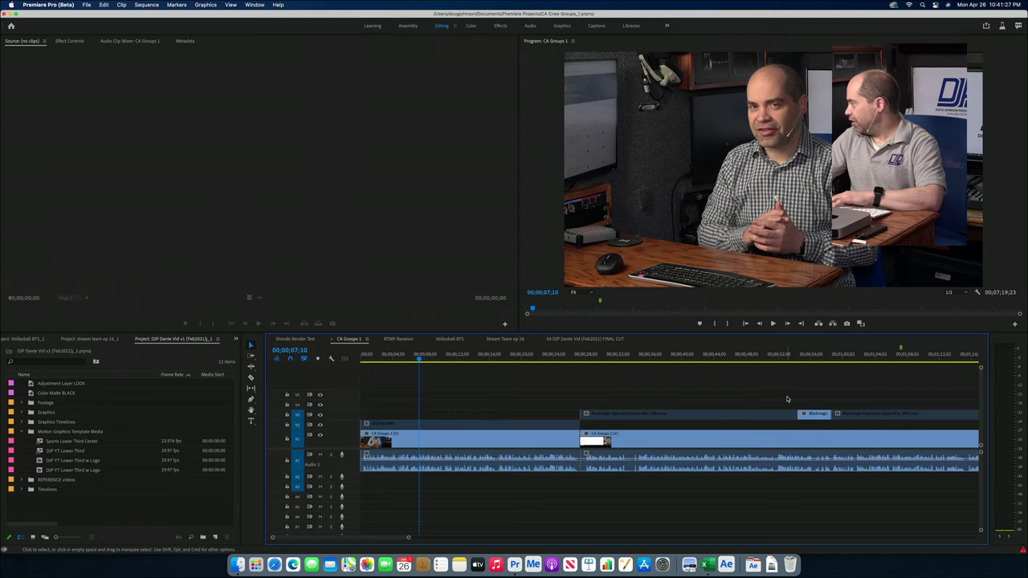
Show the entire CA Groups 1 sequence in Premiere Pro's timeline and return the playhead to its start.
{"action": "key", "text": "equal"}
{"action": "key", "text": "minus"}
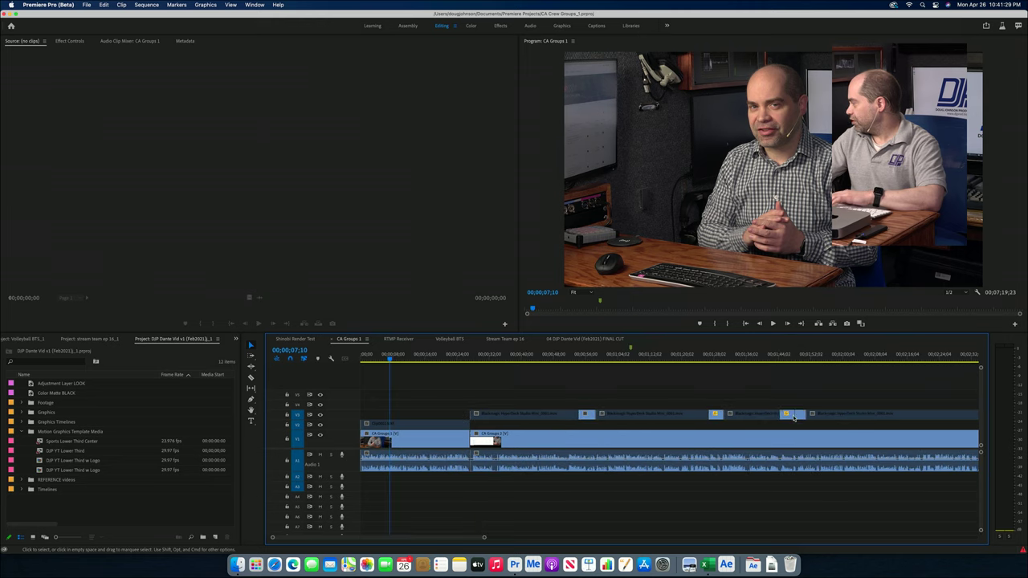
{"action": "key", "text": "minus"}
{"action": "key", "text": "minus"}
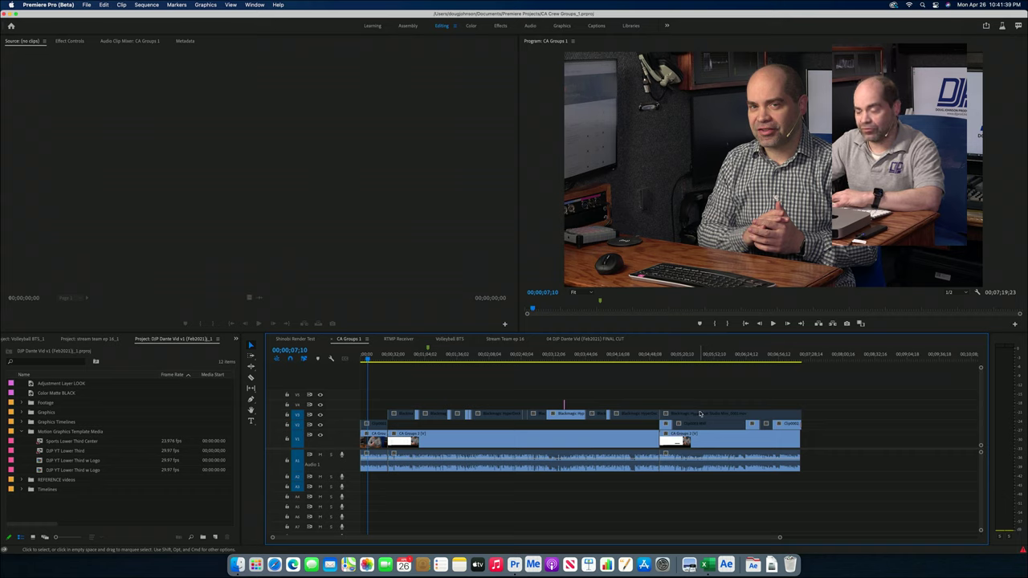
{"action": "left_click_drag", "start_coordinate": [586, 359], "coordinate": [350, 383]}
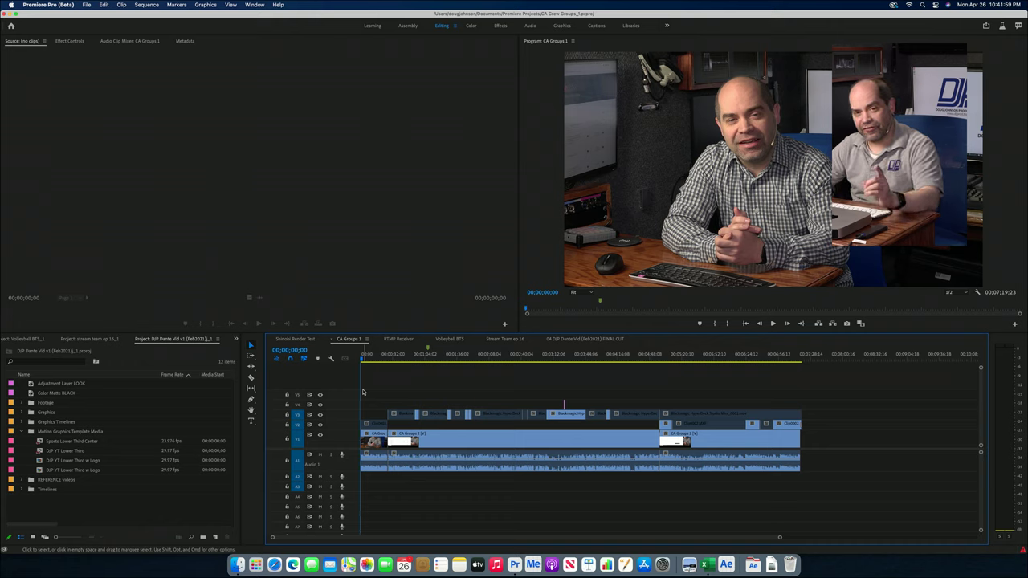
Review the screen-recording and closing sections of the CA Groups 1 sequence, and switch to Excel's CrewAxis Update Video chart.
{"action": "left_click", "coordinate": [565, 361]}
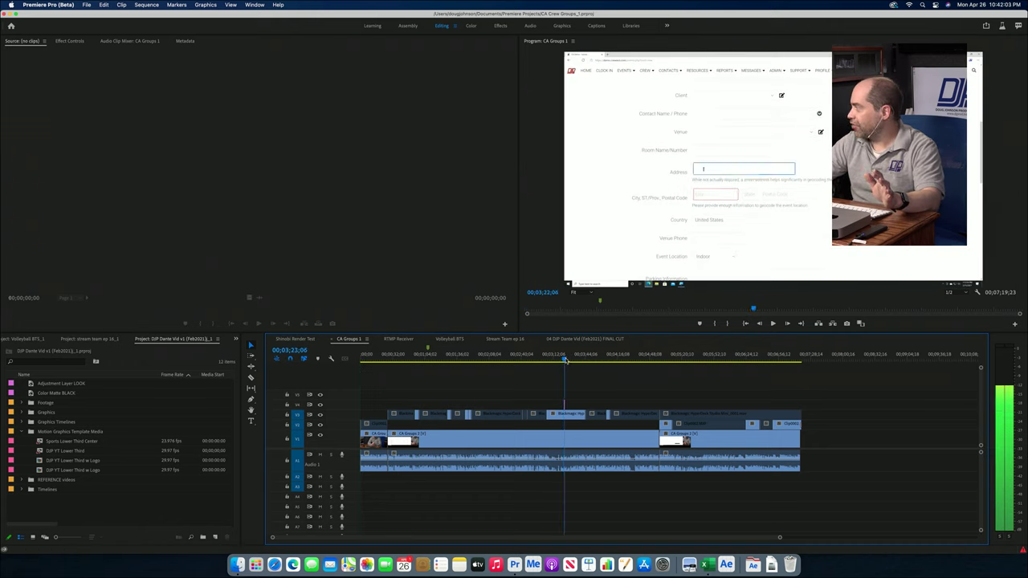
{"action": "left_click", "coordinate": [564, 361]}
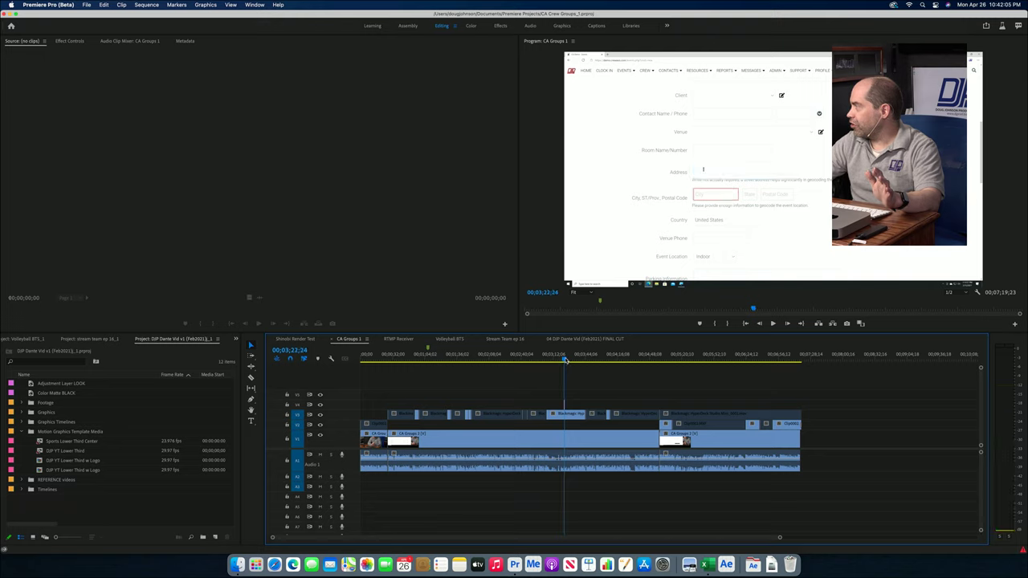
{"action": "left_click", "coordinate": [554, 361]}
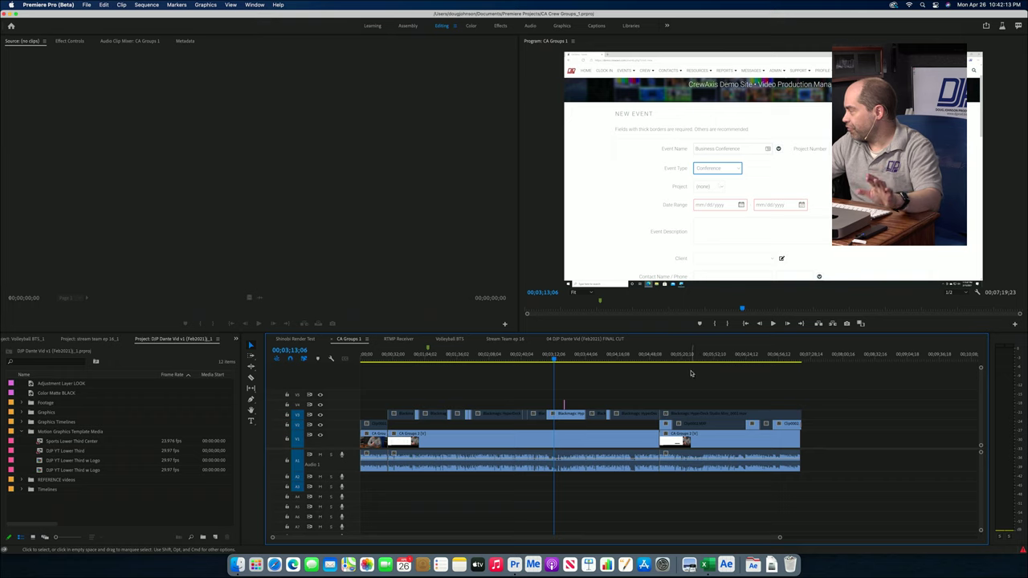
{"action": "left_click_drag", "start_coordinate": [711, 362], "coordinate": [781, 366]}
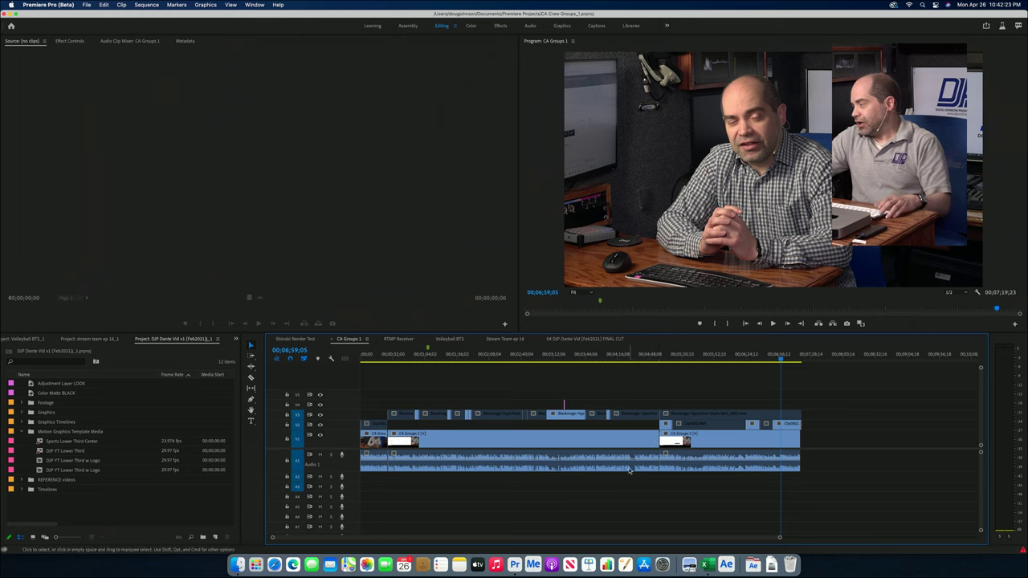
{"action": "key", "text": "super+Tab"}
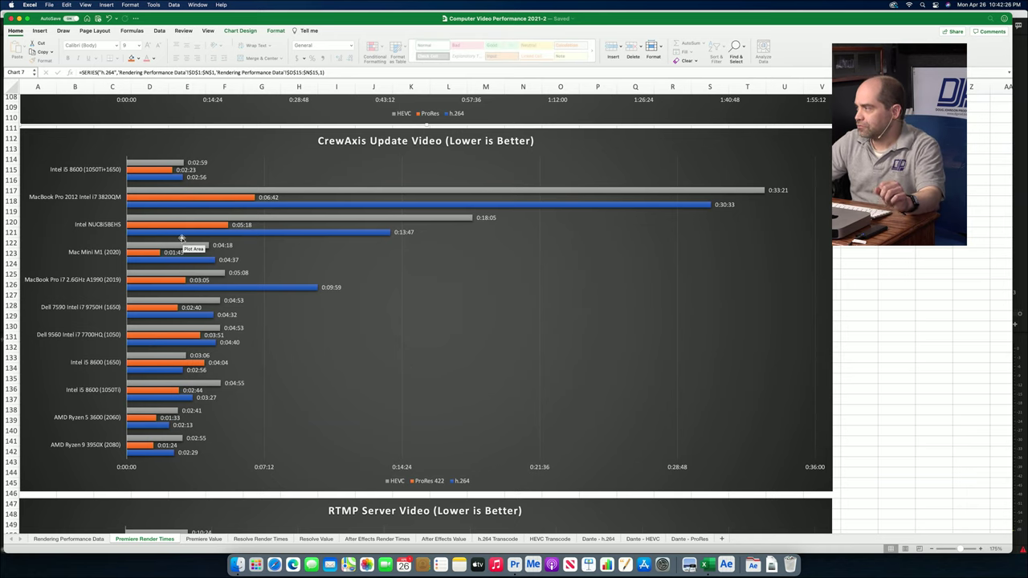
Show the full length of Premiere Pro's CA Groups 1 sequence by moving the playhead to its end, and return to Excel's CrewAxis Update Video chart.
{"action": "mouse_move", "coordinate": [155, 254]}
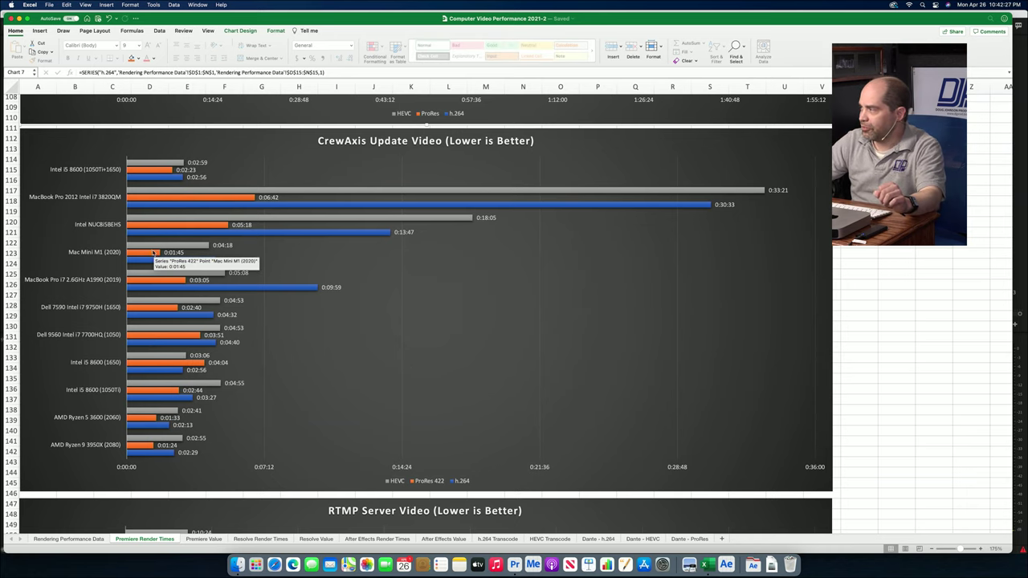
{"action": "key", "text": "super+Tab"}
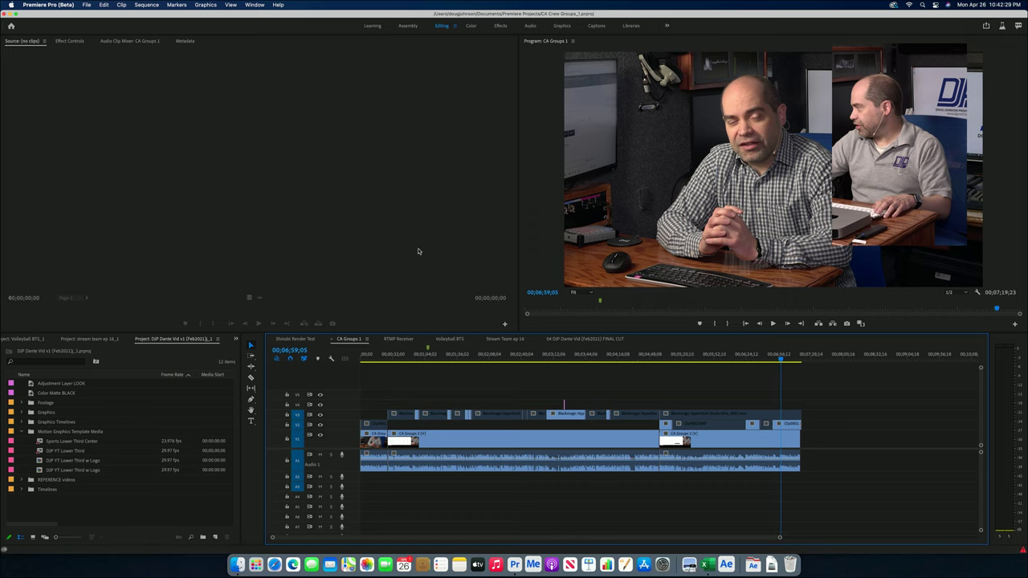
{"action": "left_click_drag", "start_coordinate": [785, 359], "coordinate": [801, 359]}
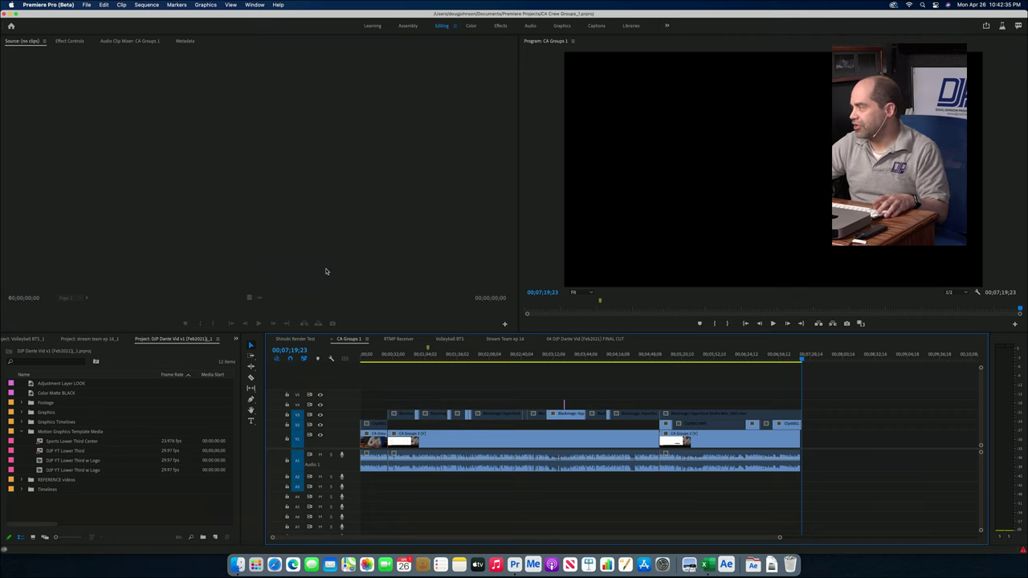
{"action": "key", "text": "super+Tab"}
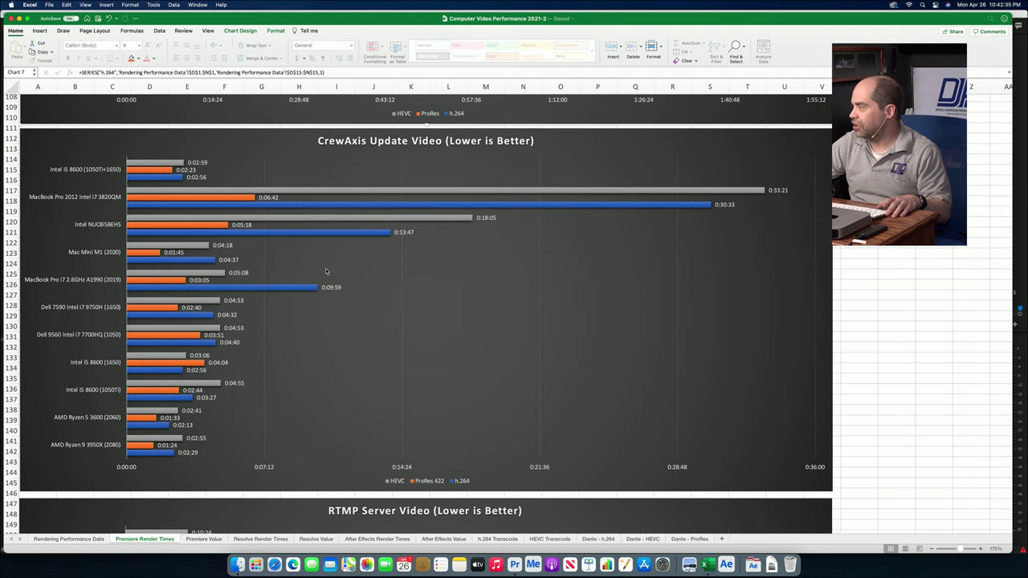
Inspect the Mac Mini M1's HEVC, ProRes 422 and h.264 bars in the CrewAxis Update Video chart.
{"action": "left_click", "coordinate": [186, 245]}
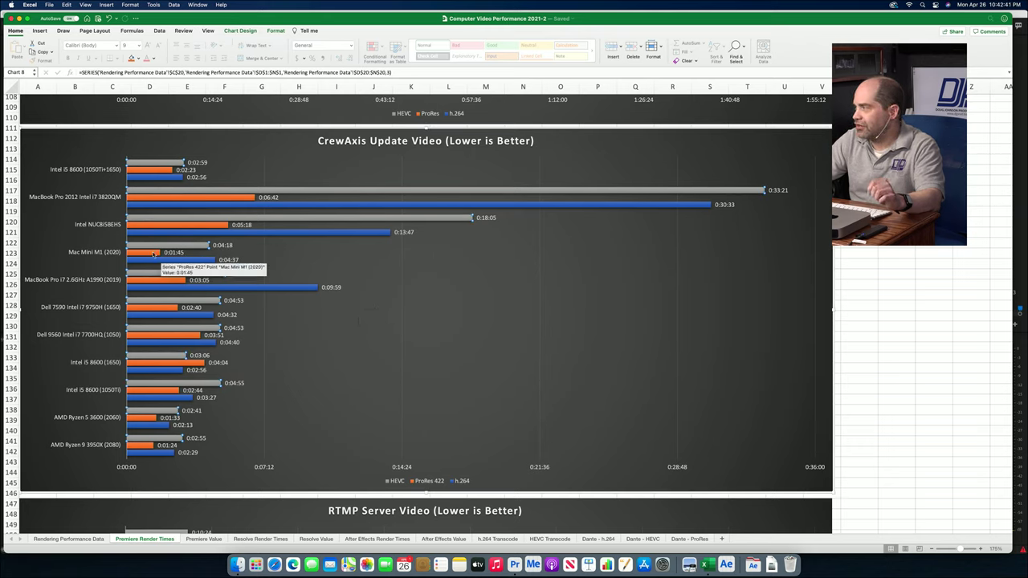
{"action": "left_click", "coordinate": [146, 254]}
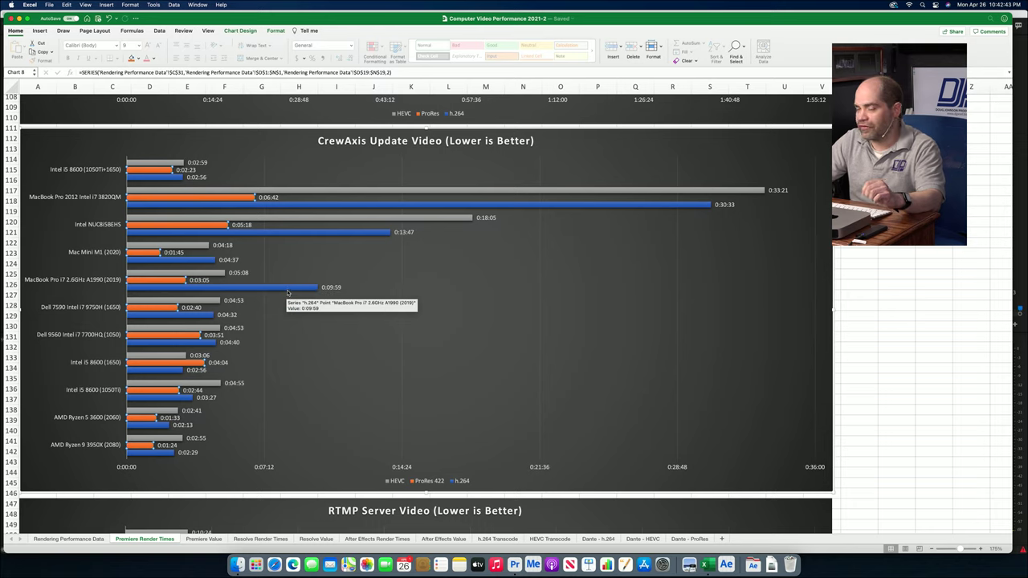
{"action": "mouse_move", "coordinate": [189, 262]}
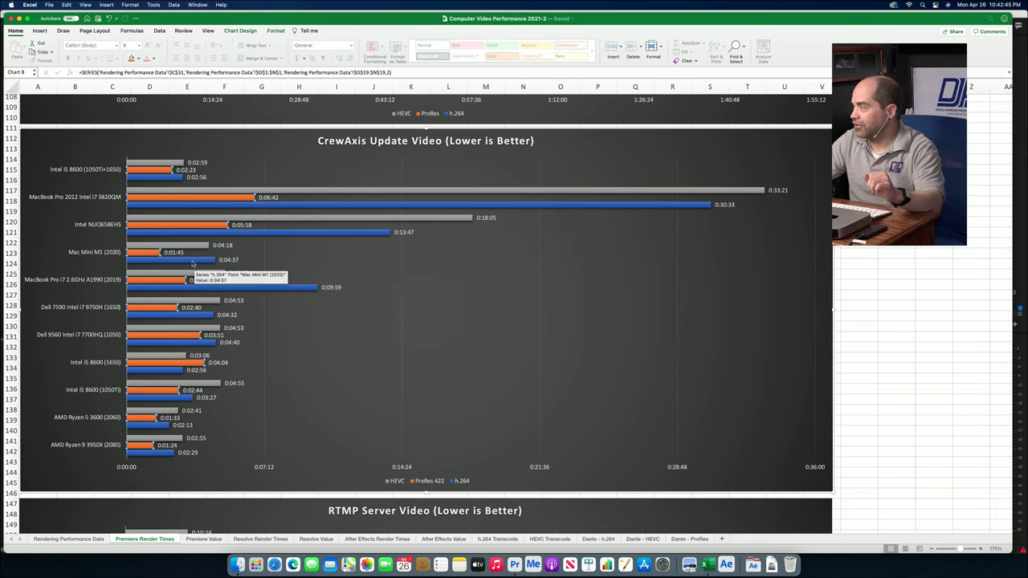
{"action": "left_click", "coordinate": [190, 261]}
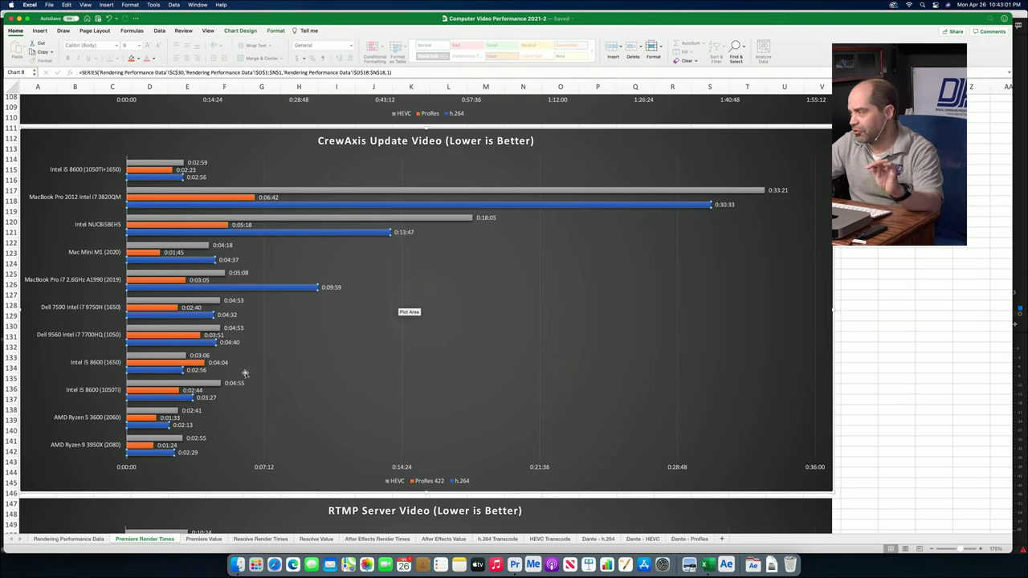
Compare the AMD Ryzen 5 3600's HEVC, ProRes 422 and h.264 bars with the 2019 MacBook Pro i7's h.264 bar.
{"action": "left_click", "coordinate": [142, 413]}
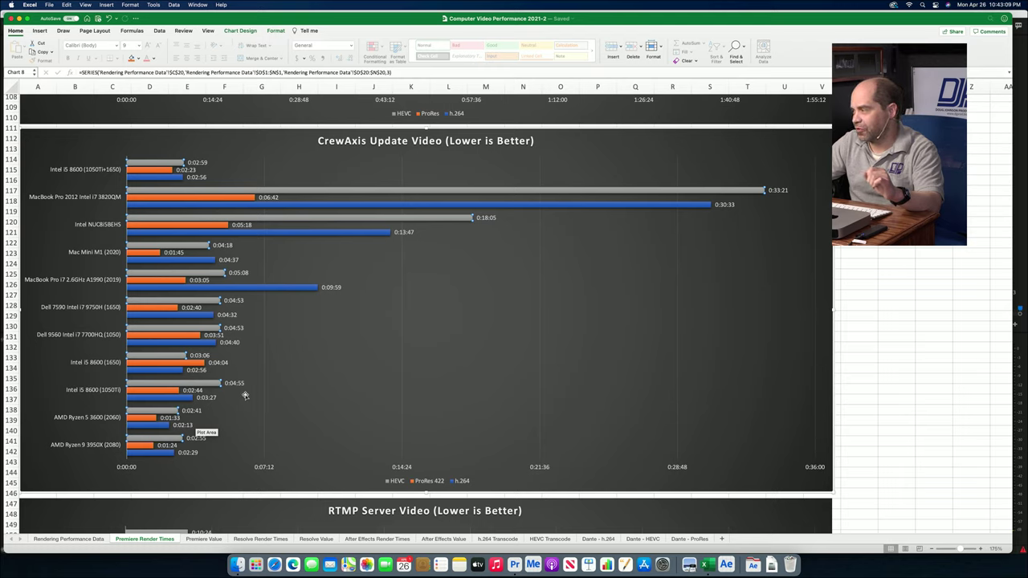
{"action": "mouse_move", "coordinate": [150, 419]}
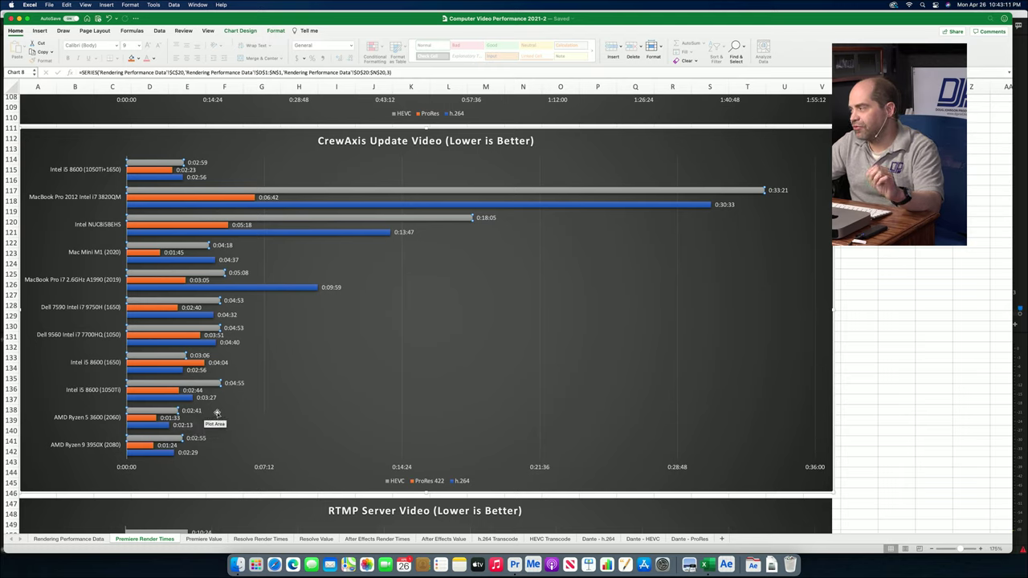
{"action": "left_click", "coordinate": [152, 419]}
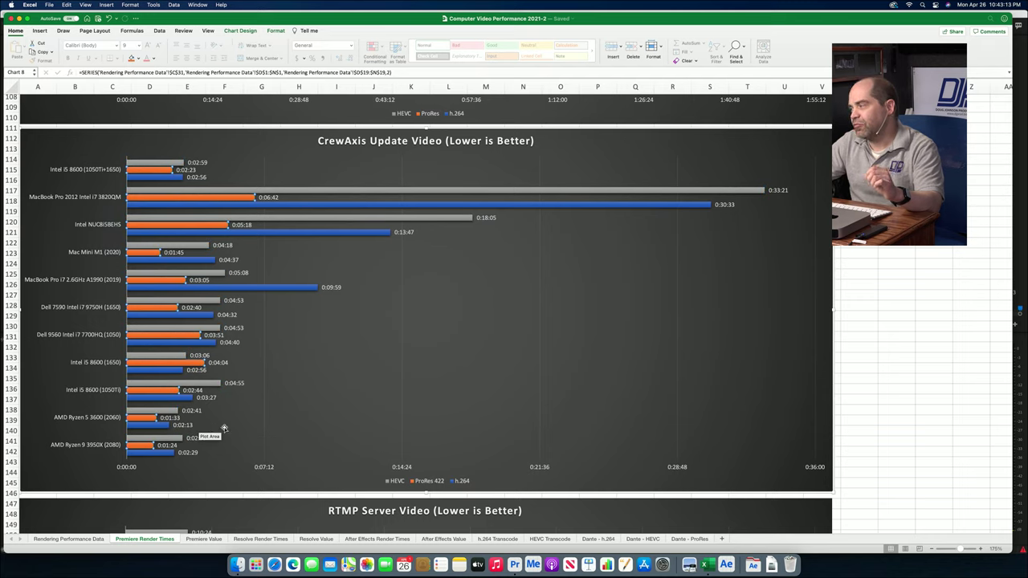
{"action": "left_click", "coordinate": [164, 428]}
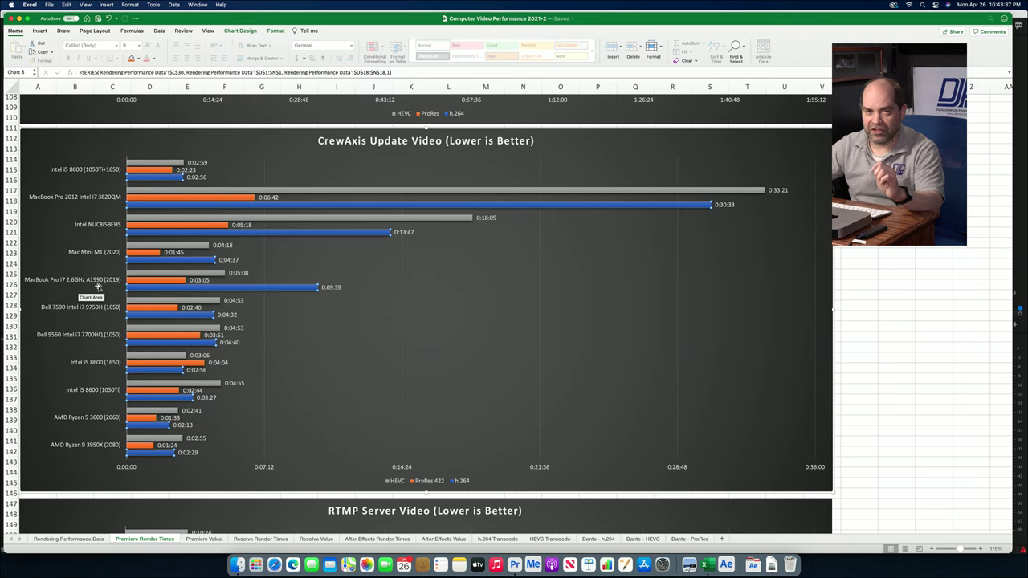
{"action": "left_click", "coordinate": [217, 289]}
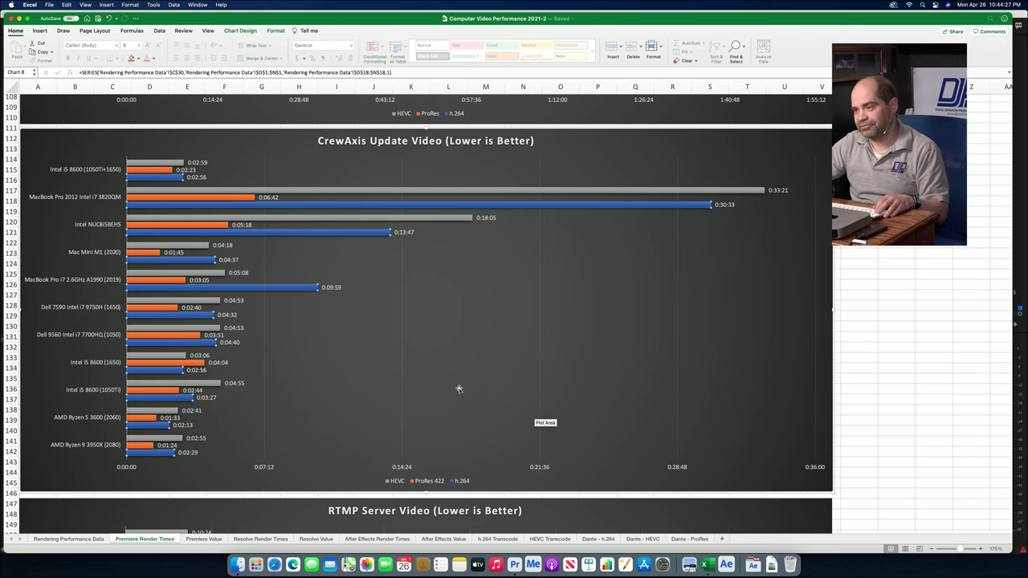
Switch to Premiere Pro and play the RTMP Receiver sequence's screen recording just before the nginx 1.7.11.3 Gryphon.zip lower third.
{"action": "key", "text": "super+Tab"}
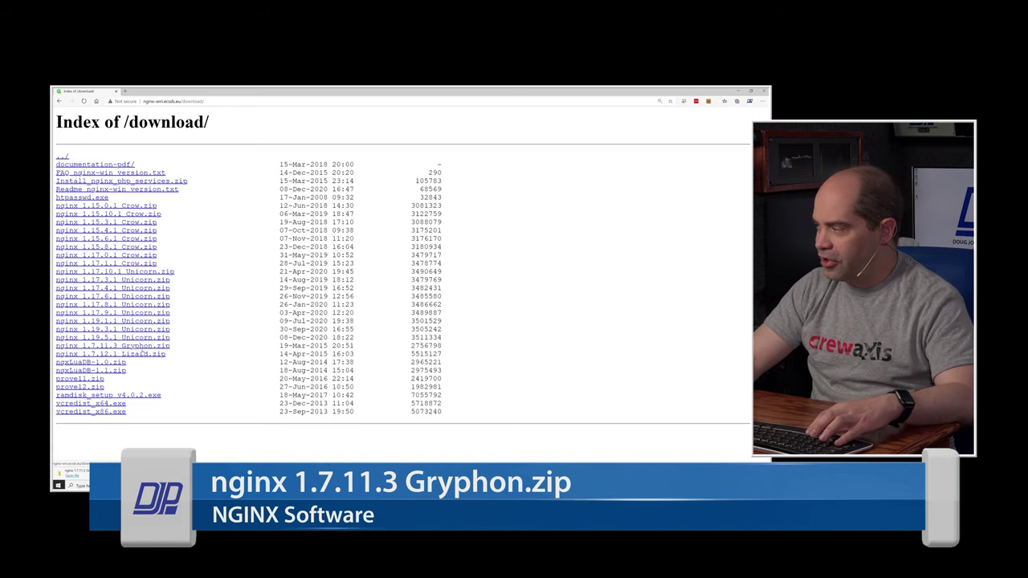
{"action": "left_click", "coordinate": [143, 349]}
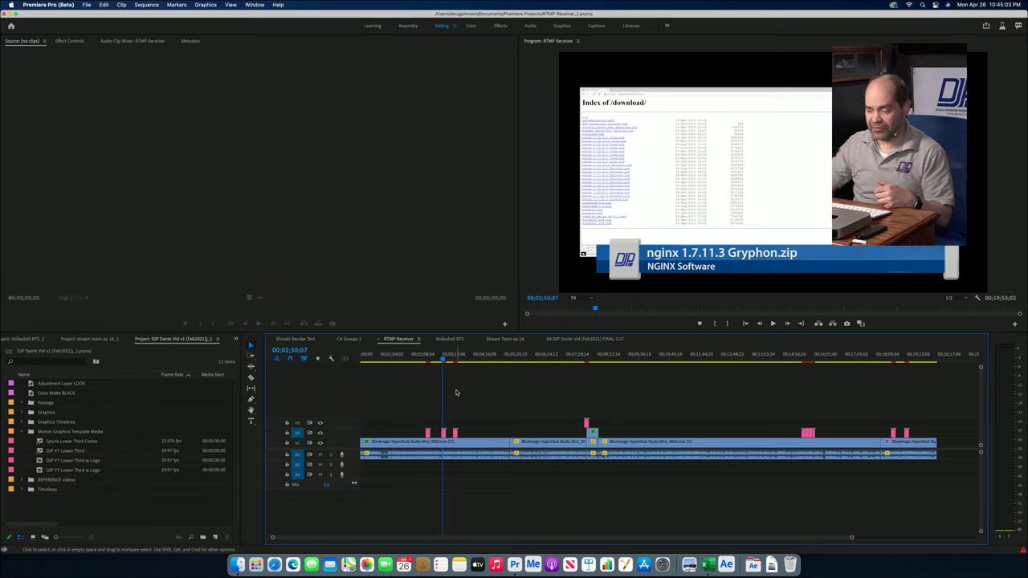
{"action": "left_click", "coordinate": [437, 362]}
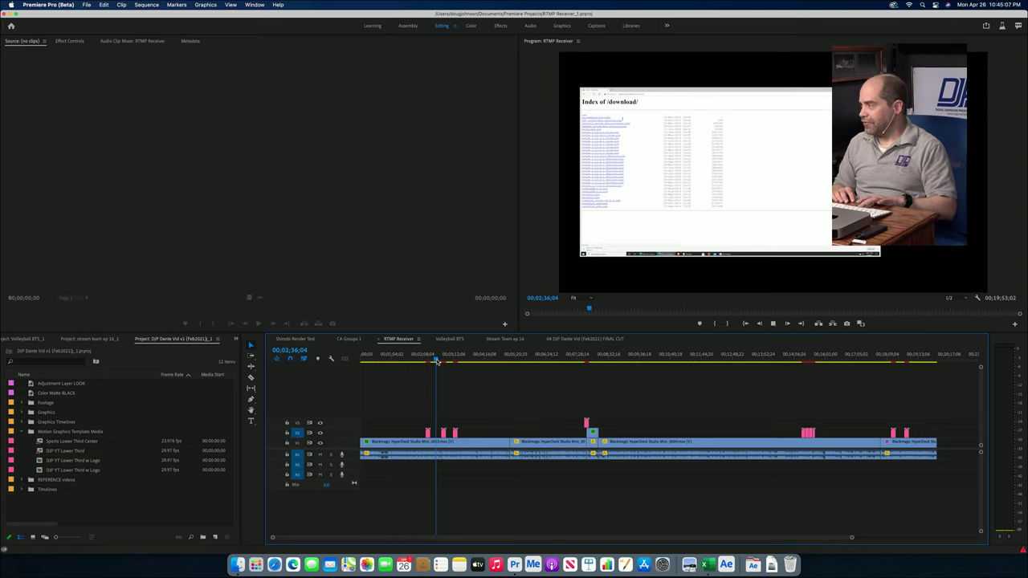
{"action": "key", "text": "space"}
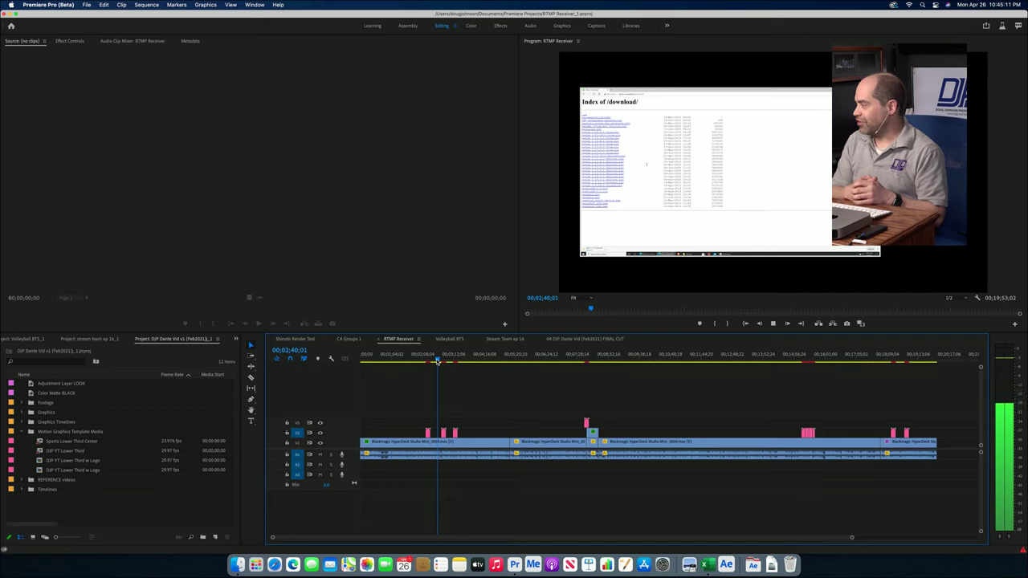
{"action": "key", "text": "space"}
Enlarge the timeline around the three lower thirds and play through the nginx 1.7.11.3 Gryphon.zip title.
{"action": "key", "text": "equal"}
{"action": "key", "text": "equal"}
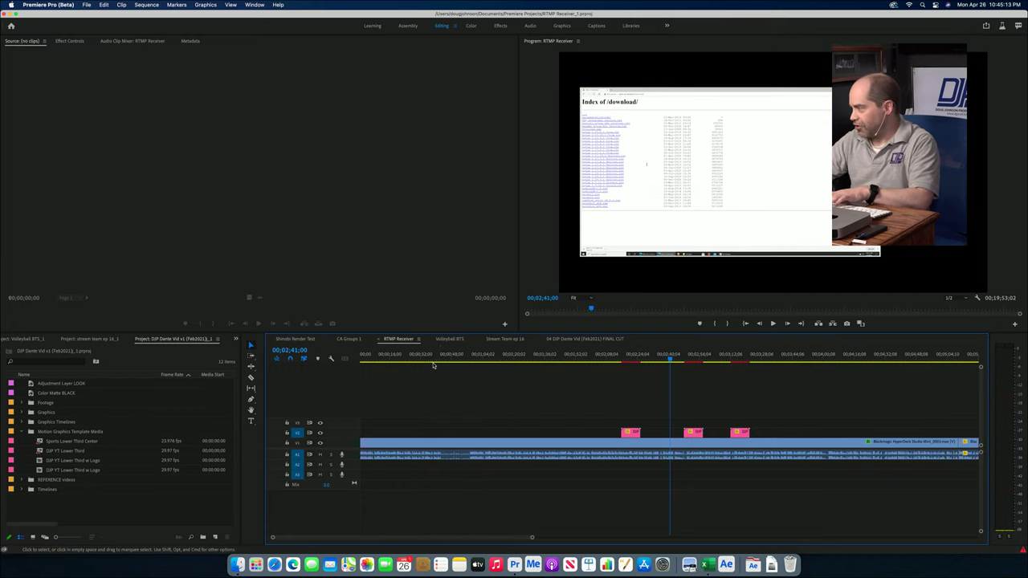
{"action": "left_click", "coordinate": [682, 362]}
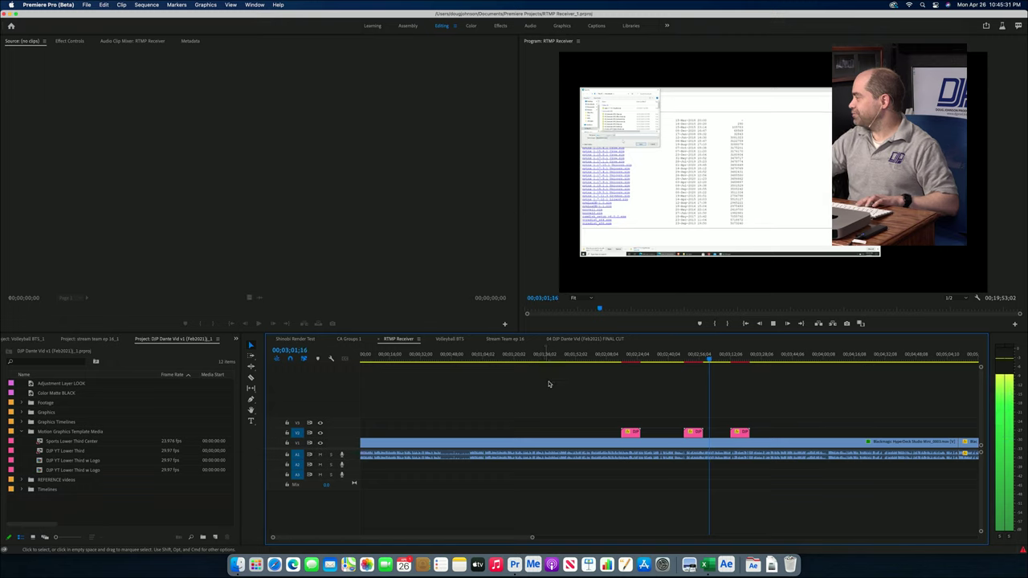
{"action": "left_click", "coordinate": [704, 357]}
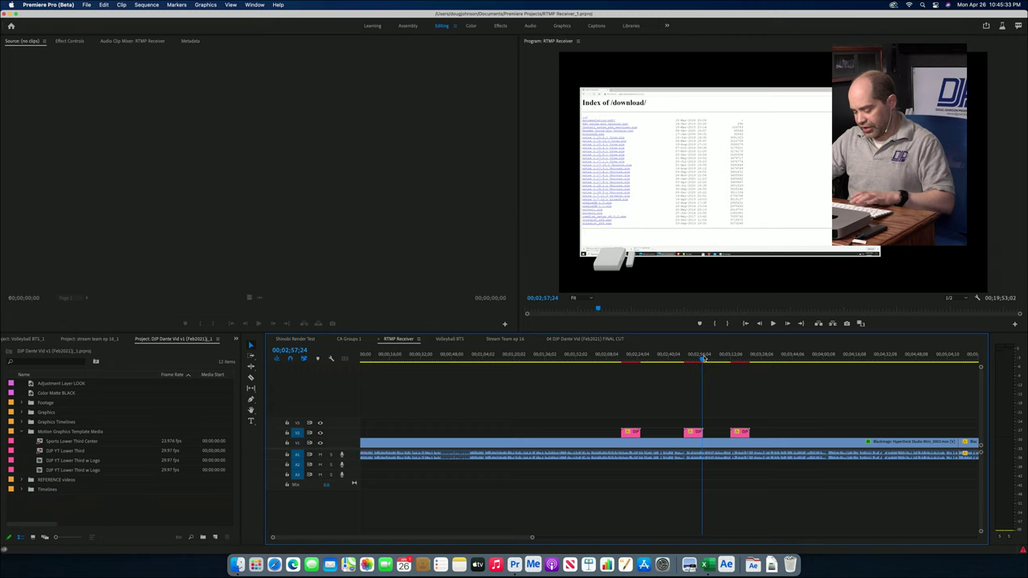
Show the whole RTMP Receiver sequence, scrub its second half of screen recording, and move the playhead to the sequence's end.
{"action": "key", "text": "minus"}
{"action": "key", "text": "minus"}
{"action": "key", "text": "minus"}
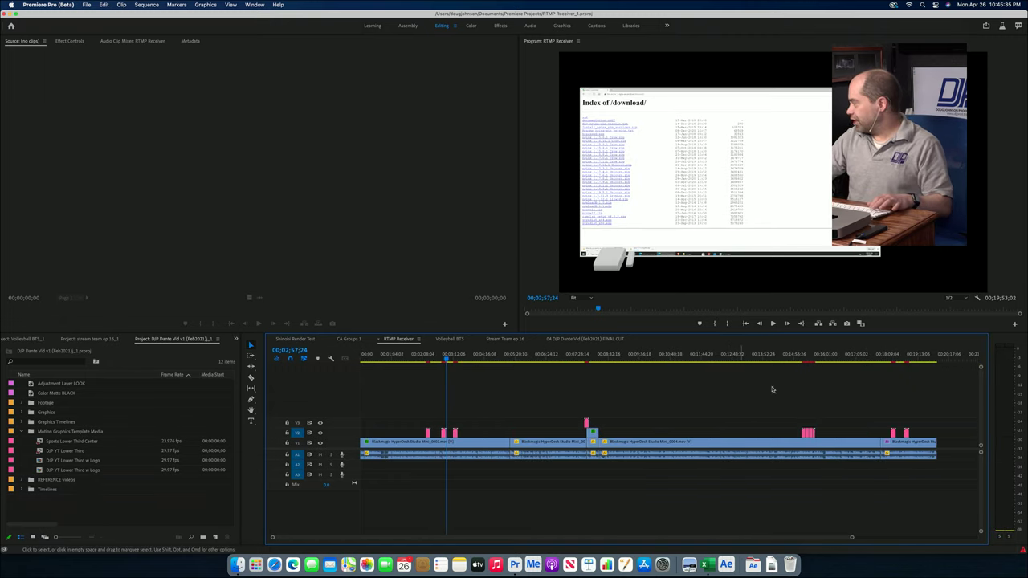
{"action": "left_click", "coordinate": [801, 363]}
{"action": "left_click_drag", "start_coordinate": [801, 362], "coordinate": [685, 365]}
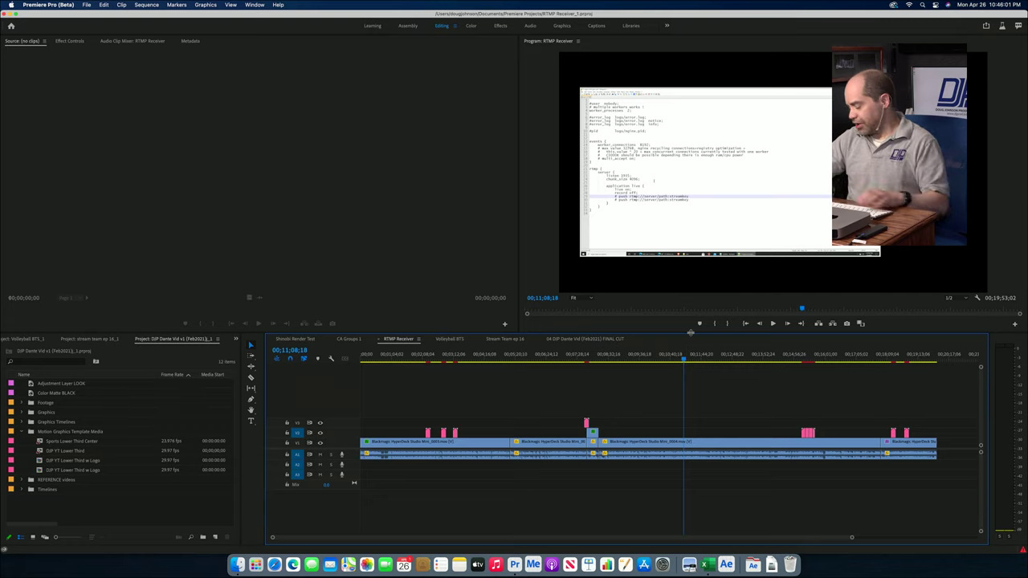
{"action": "key", "text": "End"}
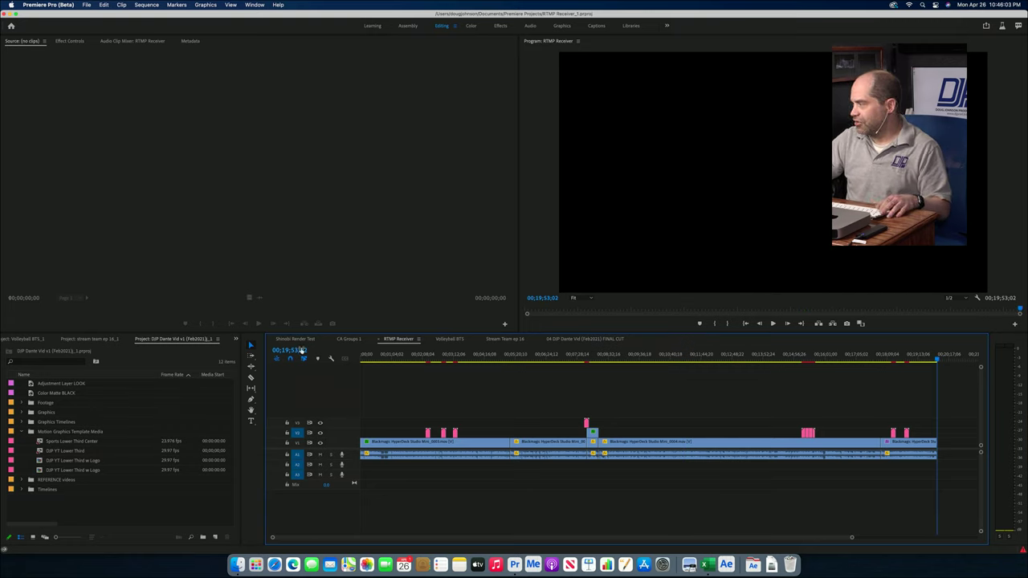
Switch to Excel and examine the Mac Mini M1 and Intel NUC8i5BEHS render times in the RTMP Server Video chart.
{"action": "key", "text": "super+Tab"}
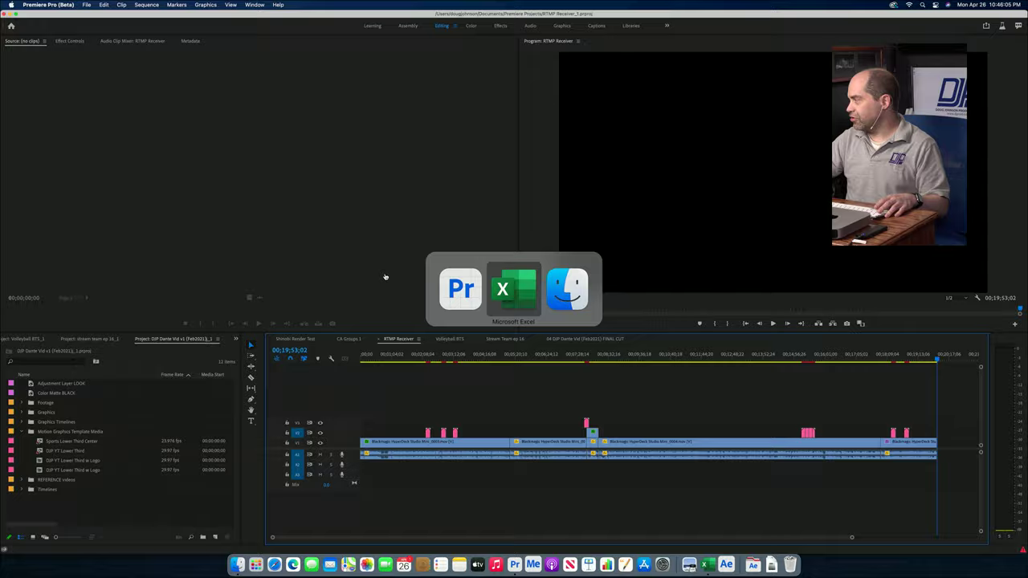
{"action": "scroll", "coordinate": [335, 321], "scroll_direction": "up", "scroll_amount": 1}
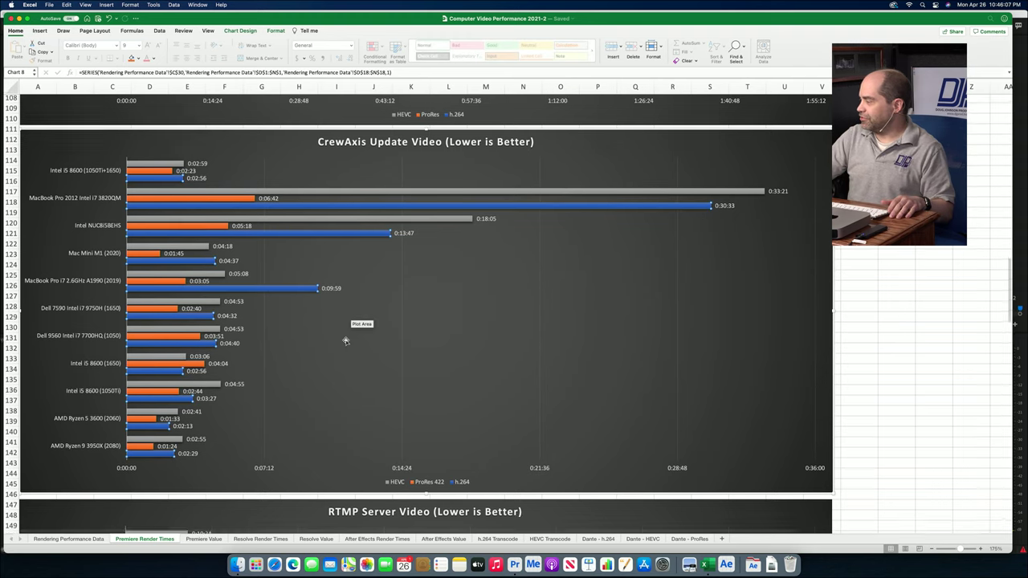
{"action": "scroll", "coordinate": [342, 334], "scroll_direction": "down", "scroll_amount": 1}
{"action": "scroll", "coordinate": [346, 339], "scroll_direction": "down", "scroll_amount": 10}
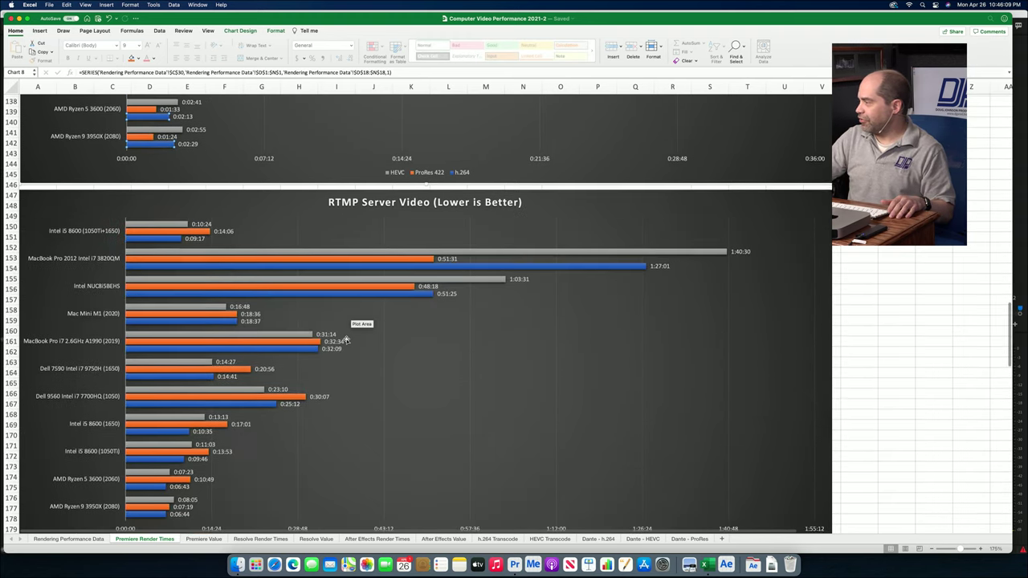
{"action": "scroll", "coordinate": [347, 339], "scroll_direction": "down", "scroll_amount": 2}
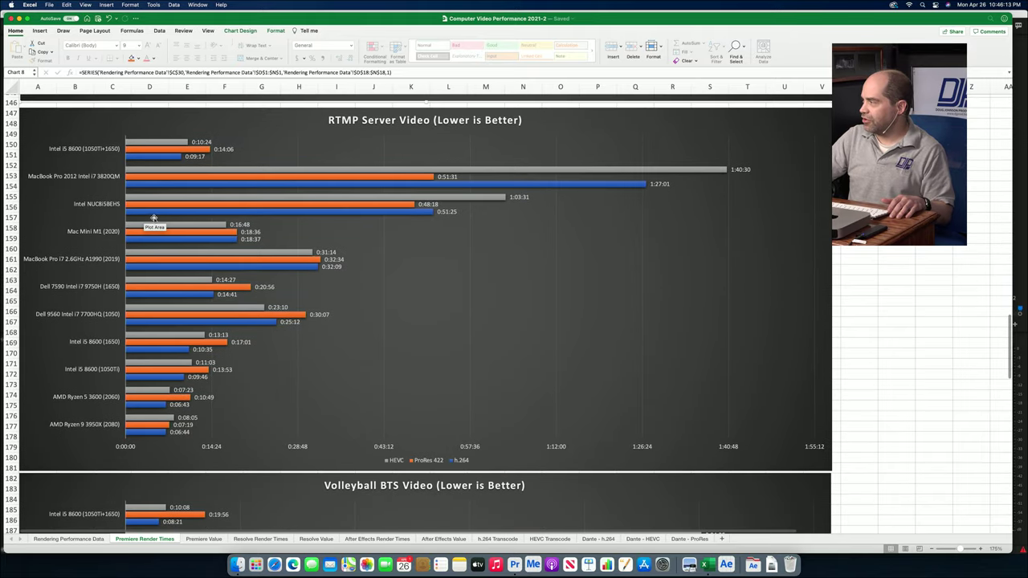
{"action": "mouse_move", "coordinate": [178, 228]}
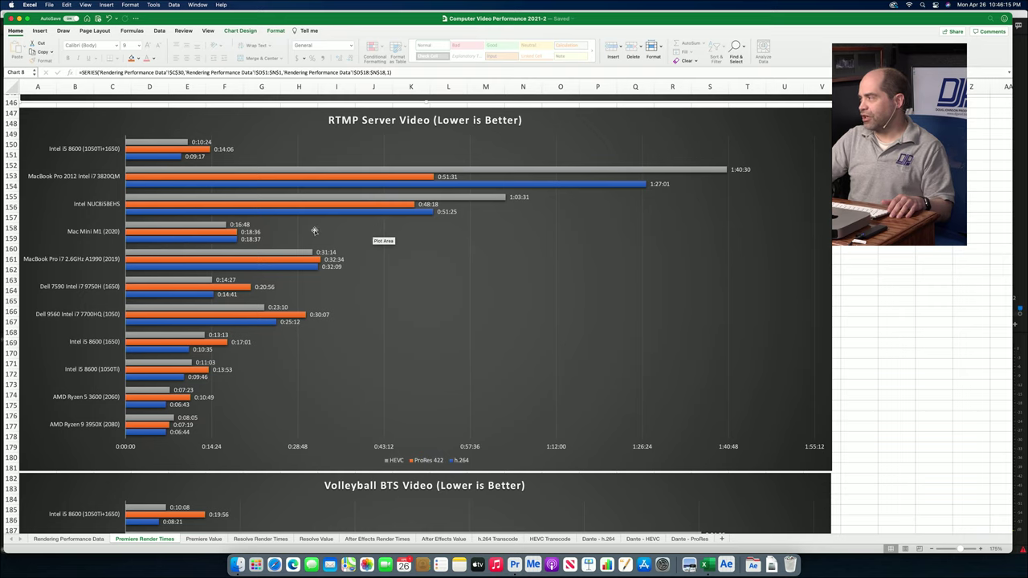
{"action": "mouse_move", "coordinate": [215, 239]}
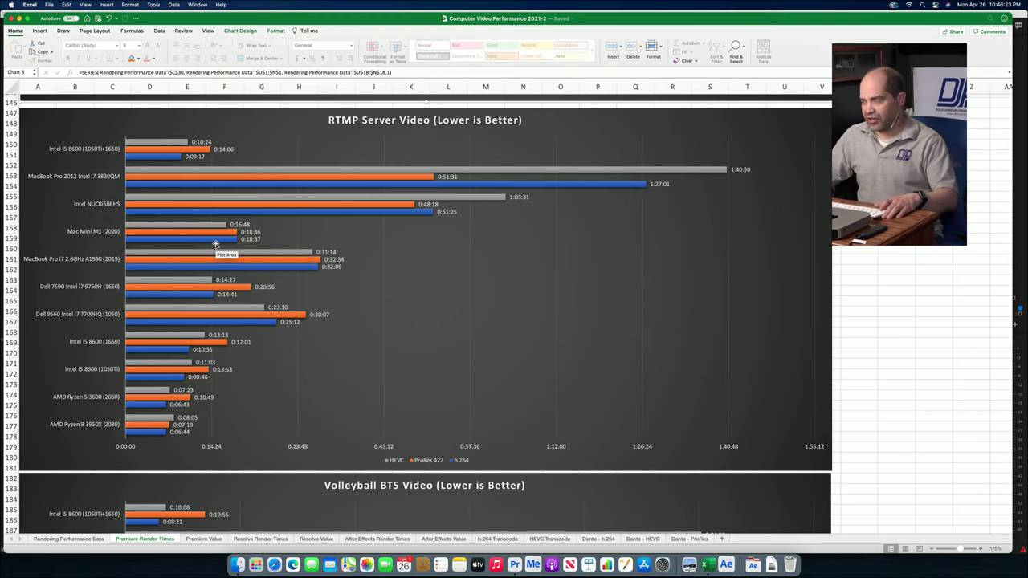
{"action": "mouse_move", "coordinate": [268, 213]}
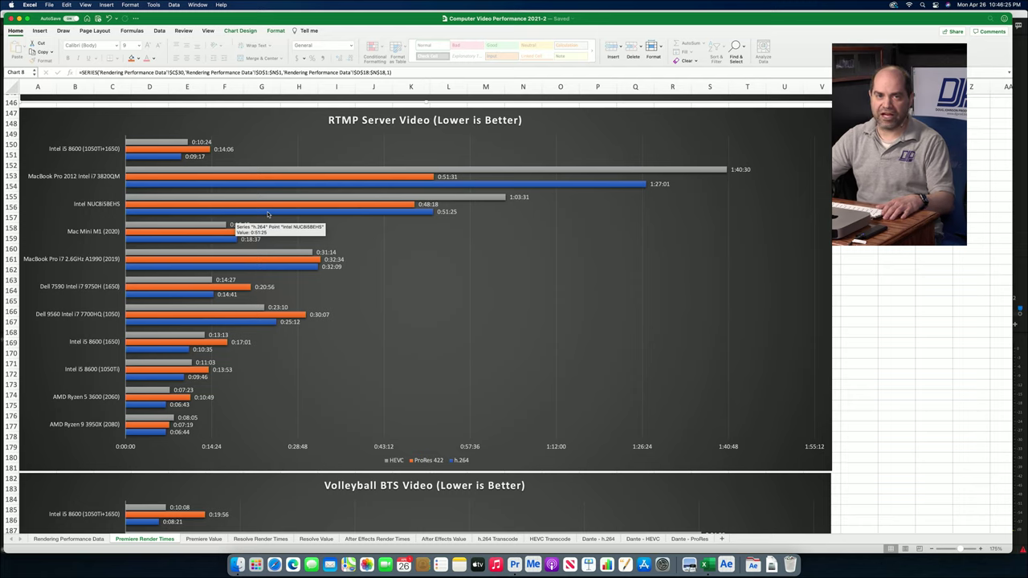